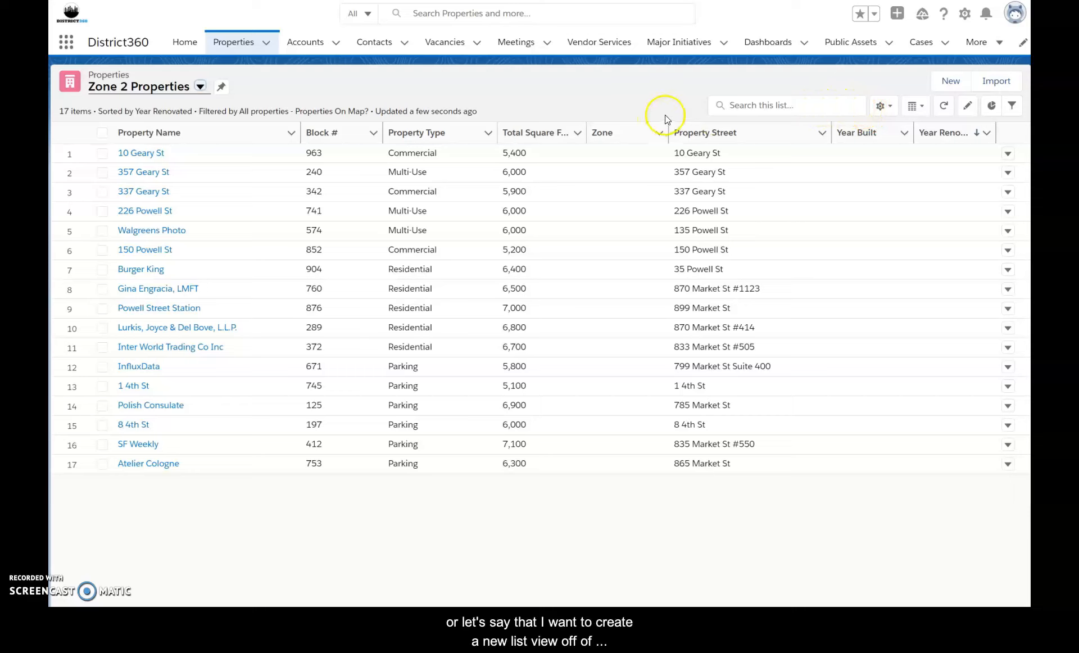
Start cloning the Zone 2 Properties list view, keeping the default list name and API name.
left_click(890, 108)
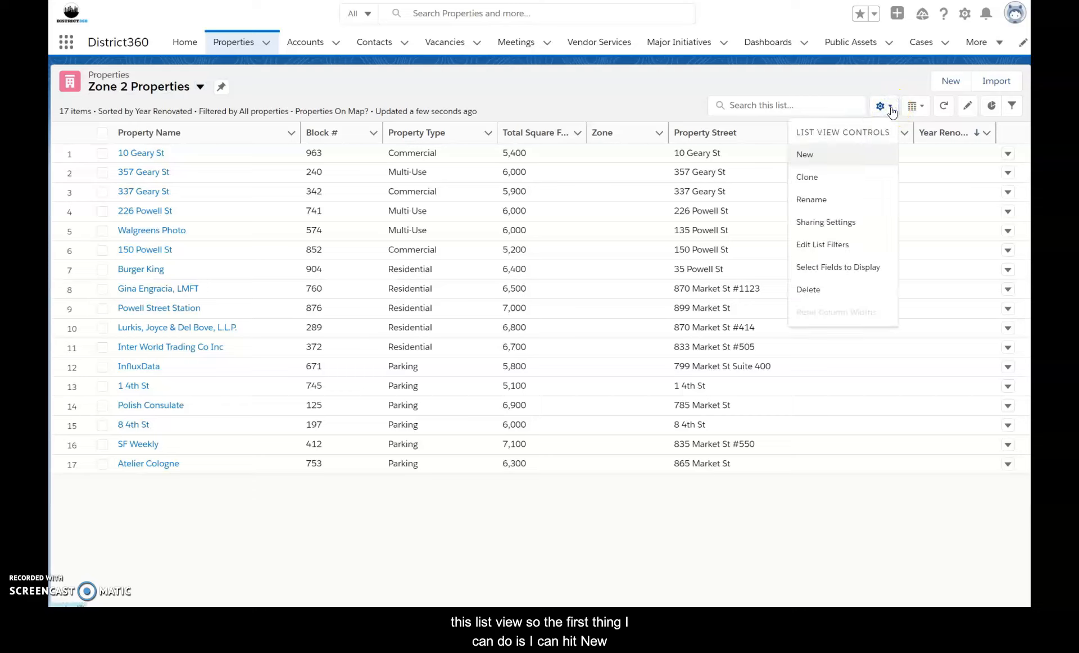
left_click(804, 158)
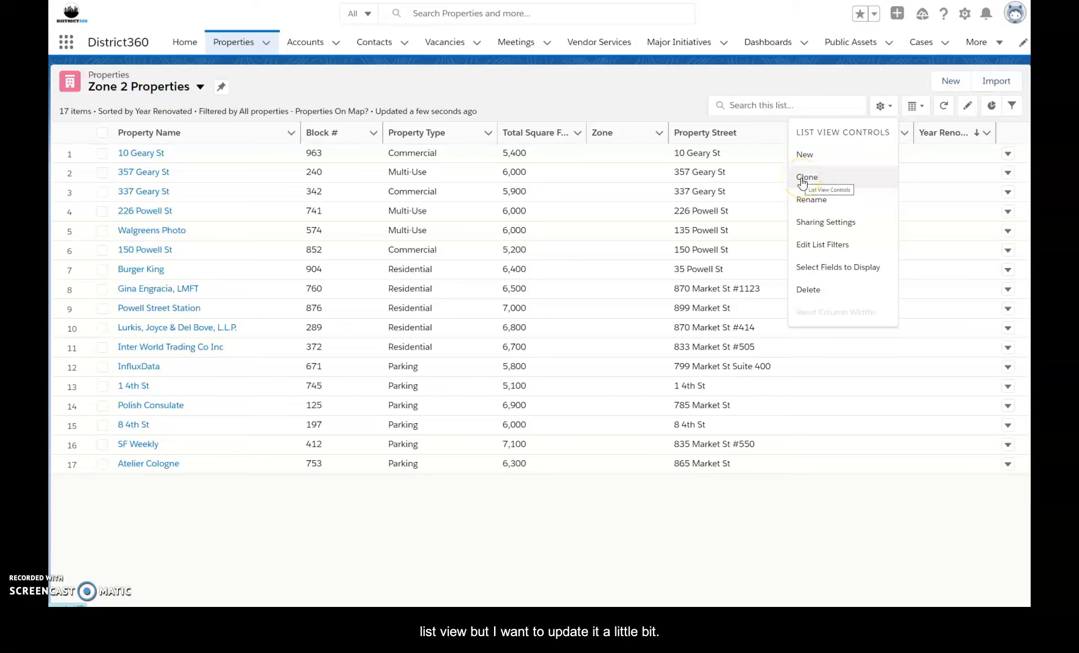
left_click(803, 179)
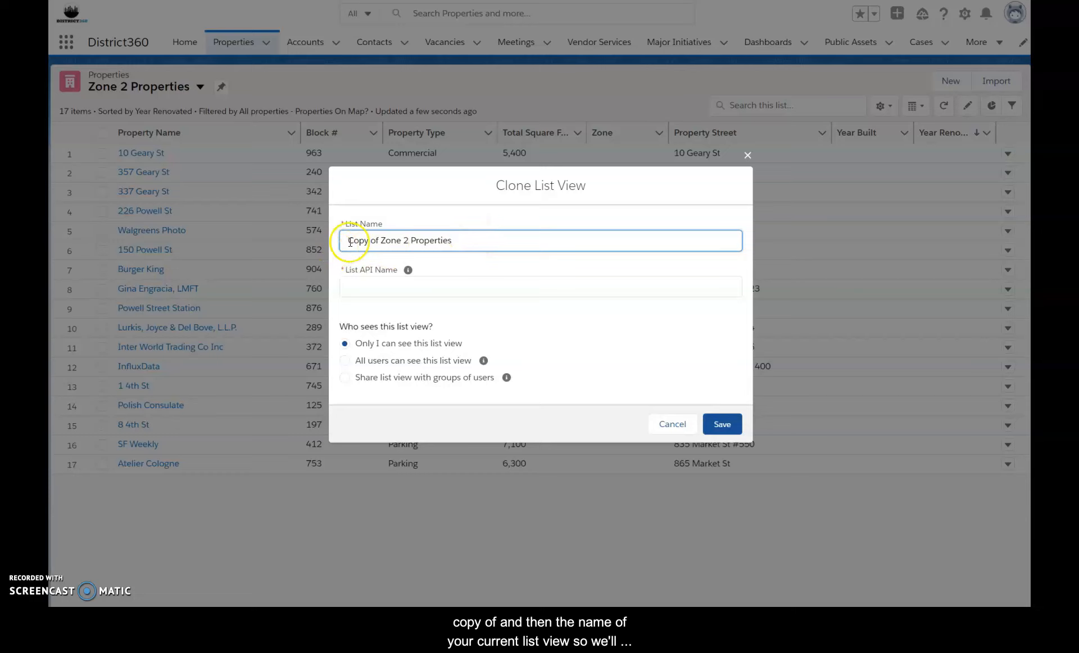
left_click(361, 287)
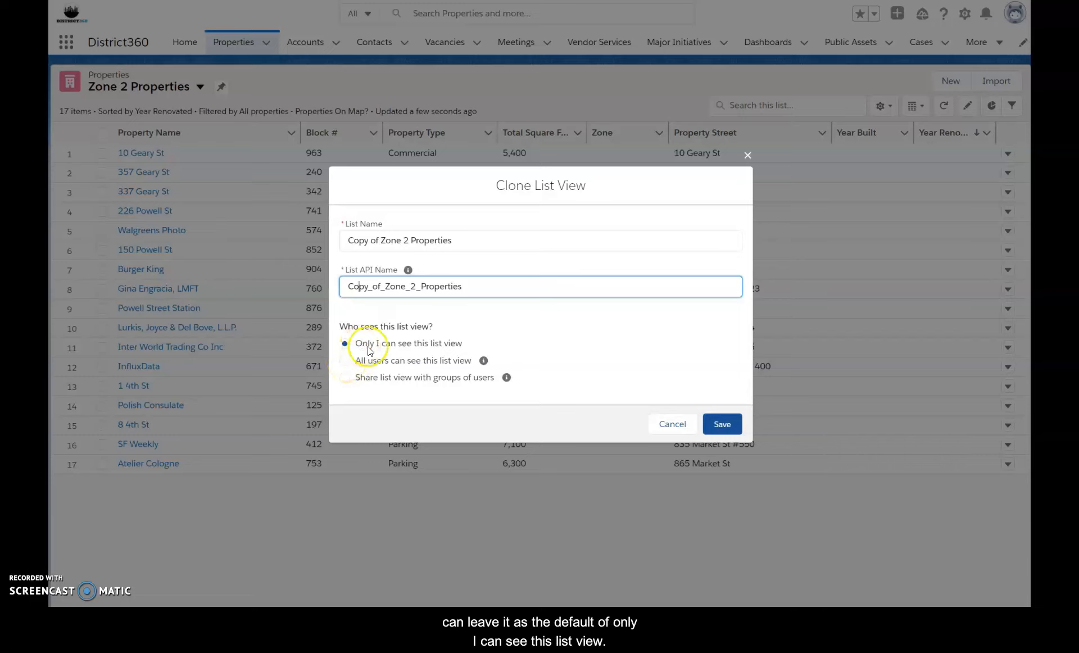
Make the cloned list view visible to all users and save it.
left_click_drag(357, 344, 439, 349)
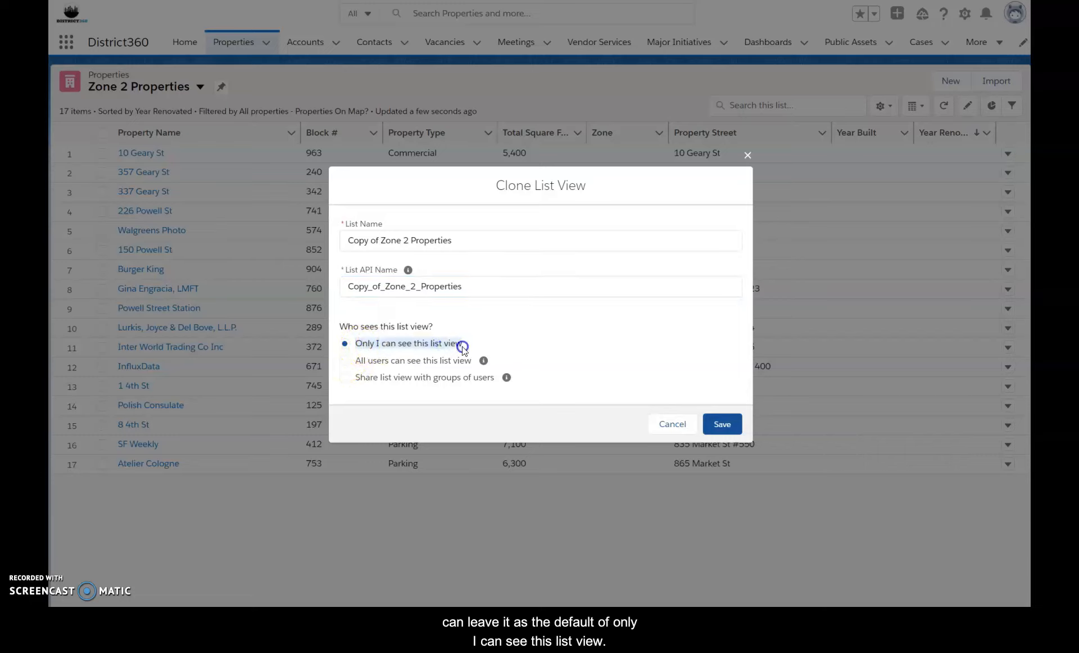
left_click(345, 361)
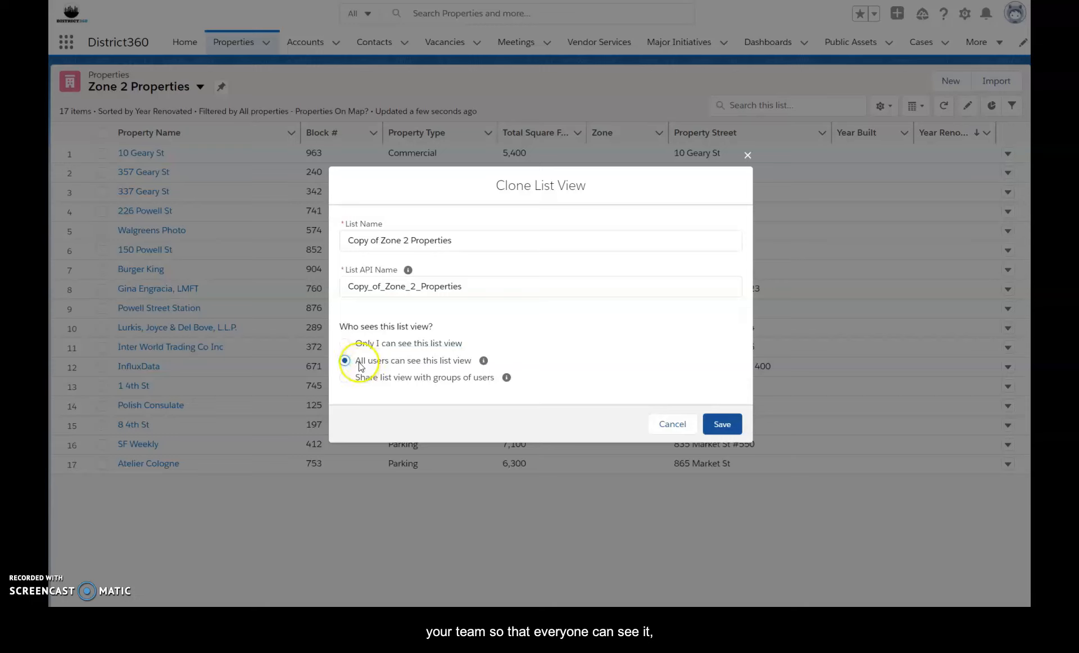
left_click_drag(357, 364, 453, 365)
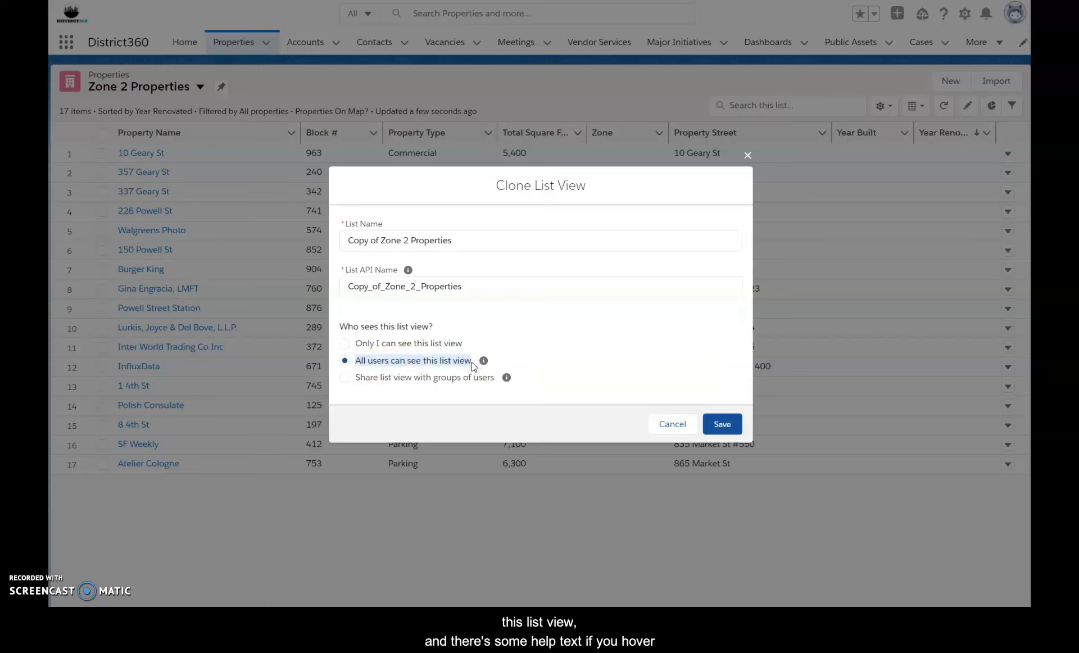
mouse_move(483, 363)
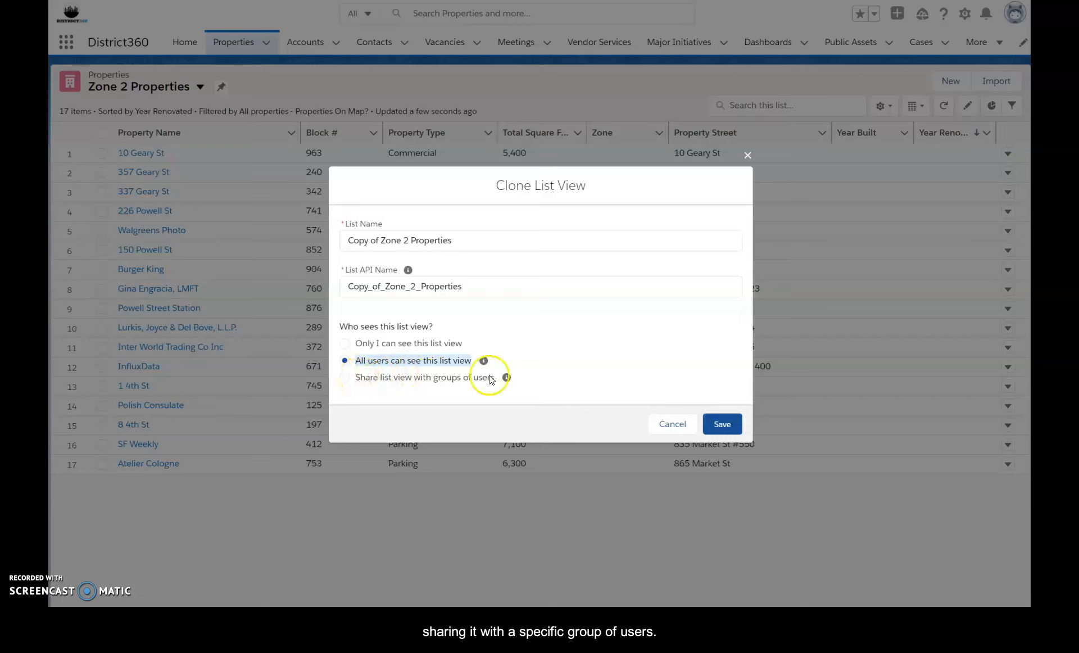
left_click(345, 377)
left_click(366, 383)
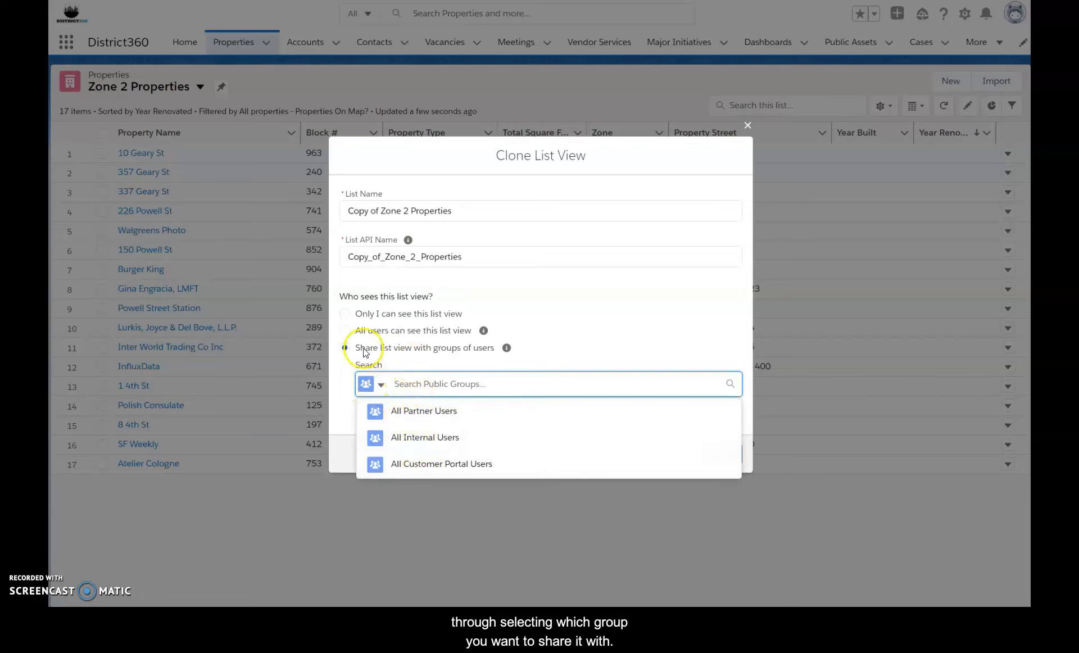
left_click(347, 331)
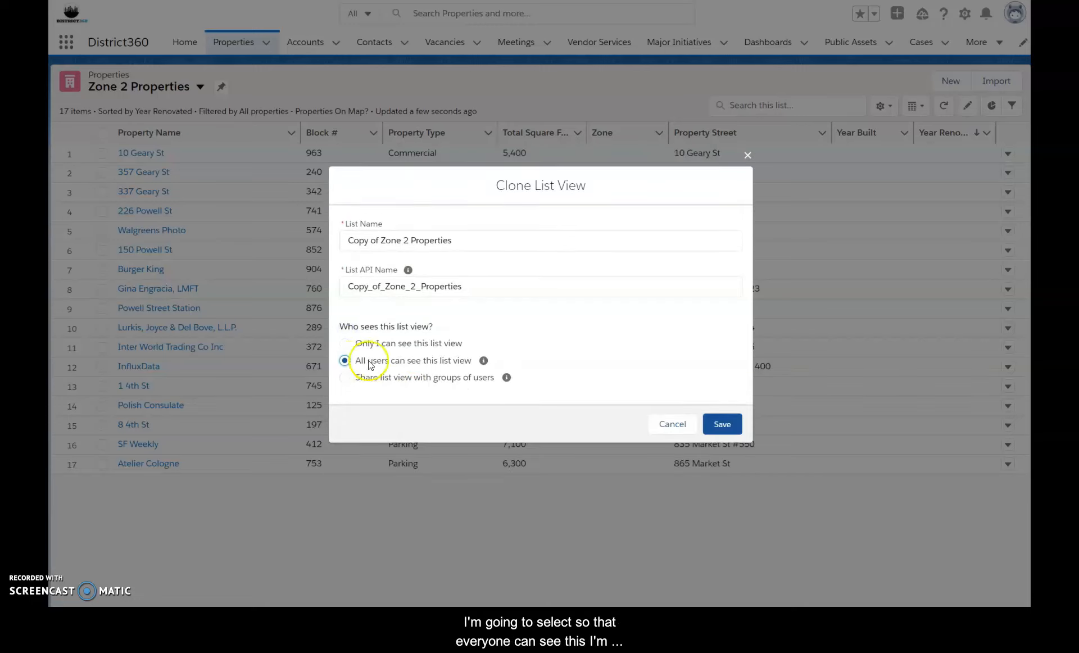
left_click(721, 425)
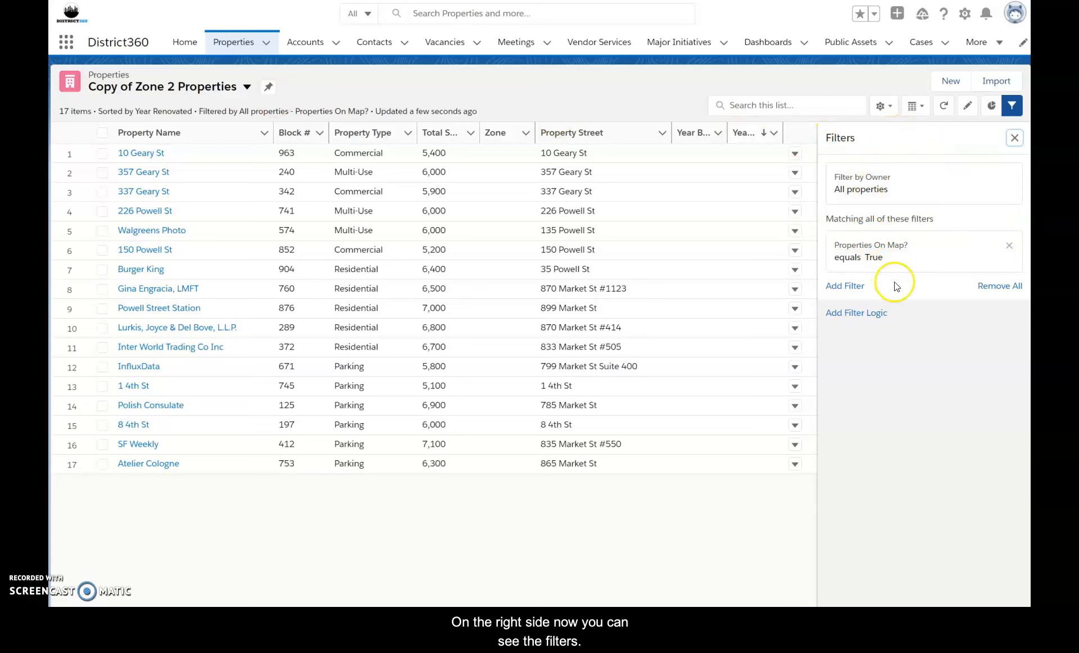
Review the filters applied to the cloned properties list view and hide them again.
left_click(1013, 109)
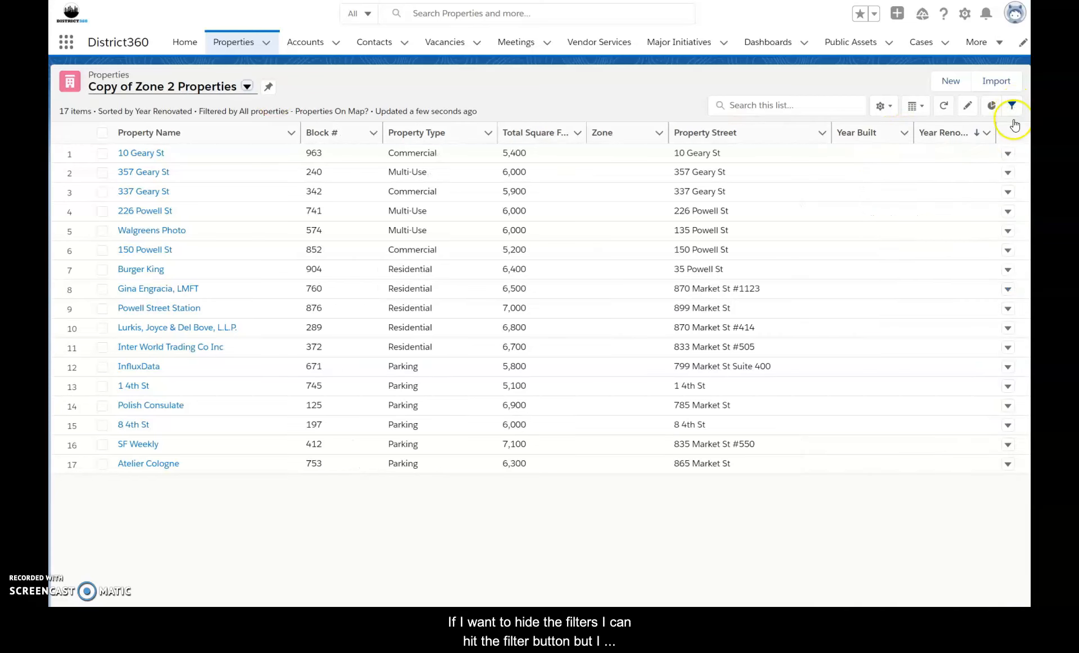
left_click(1012, 111)
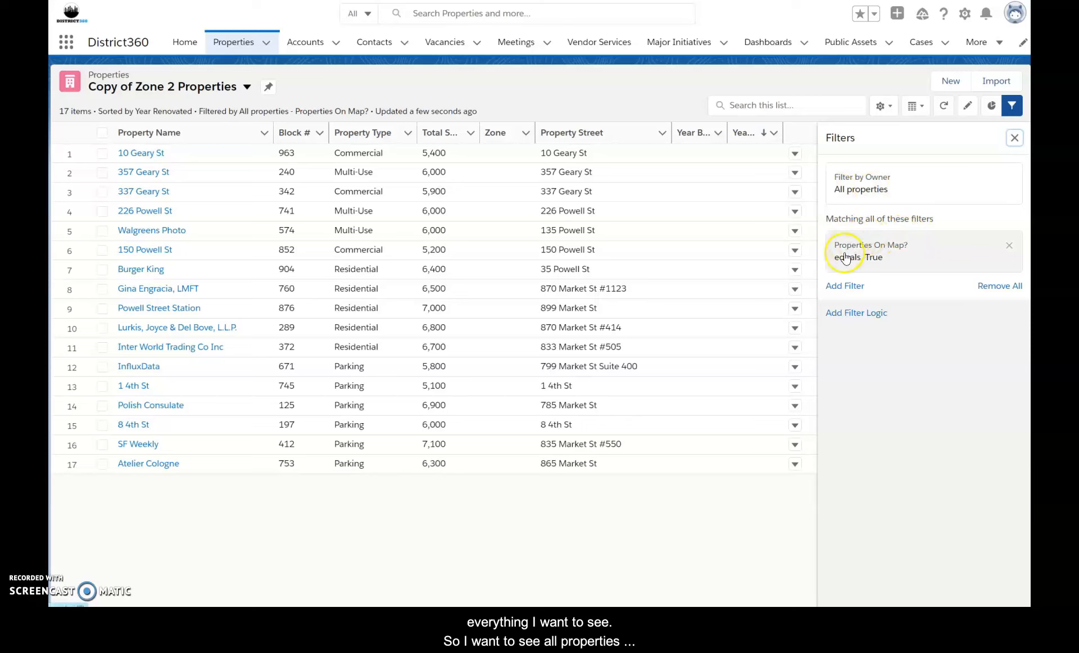
left_click(1011, 106)
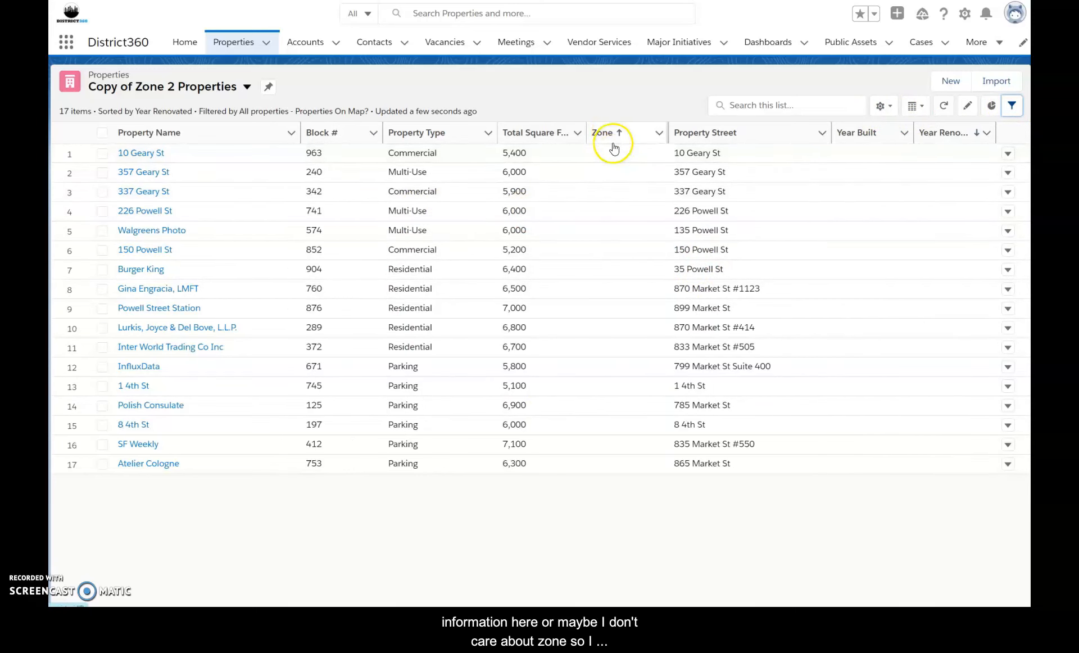
Add the No of Floors field to the visible fields of the cloned list view.
left_click(888, 106)
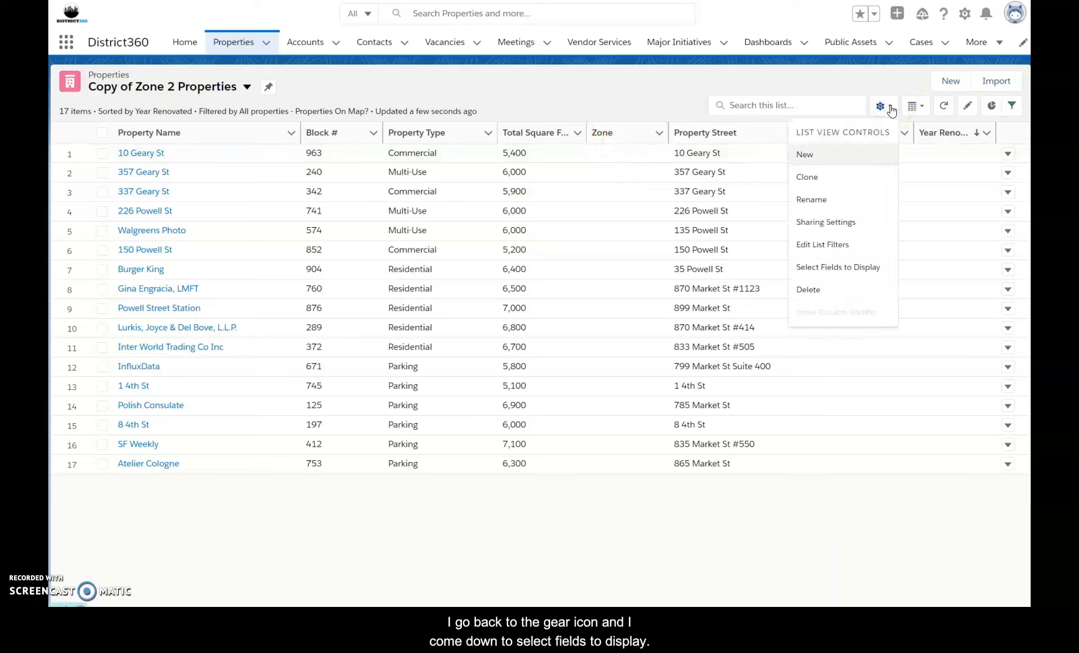
left_click(829, 268)
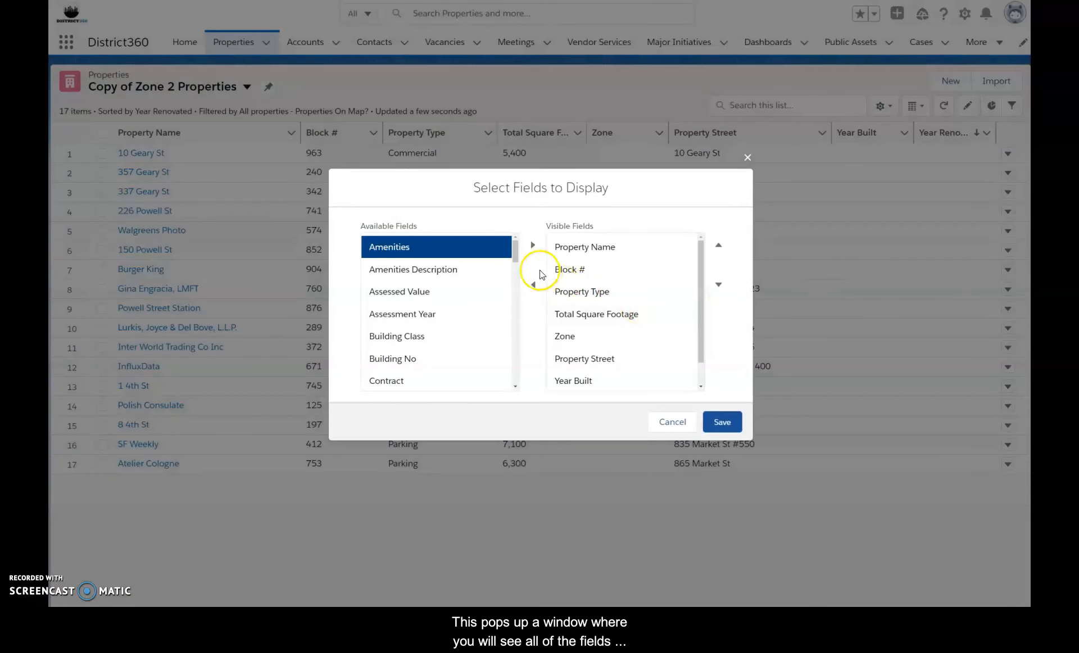
left_click_drag(513, 254, 514, 258)
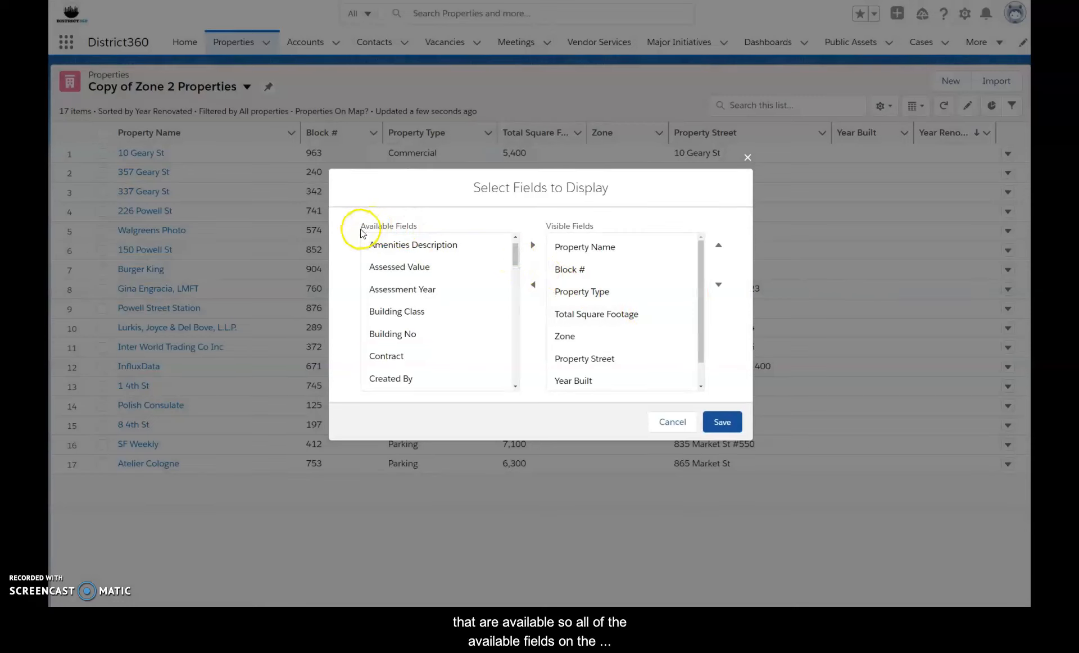
left_click_drag(368, 225, 439, 227)
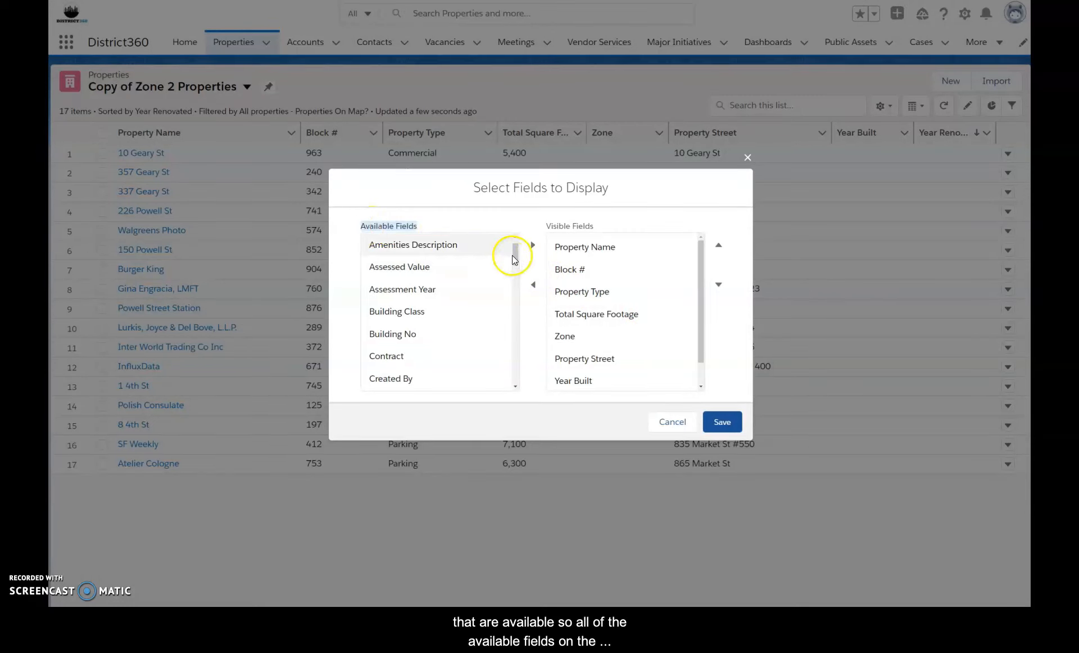
left_click_drag(513, 256, 522, 322)
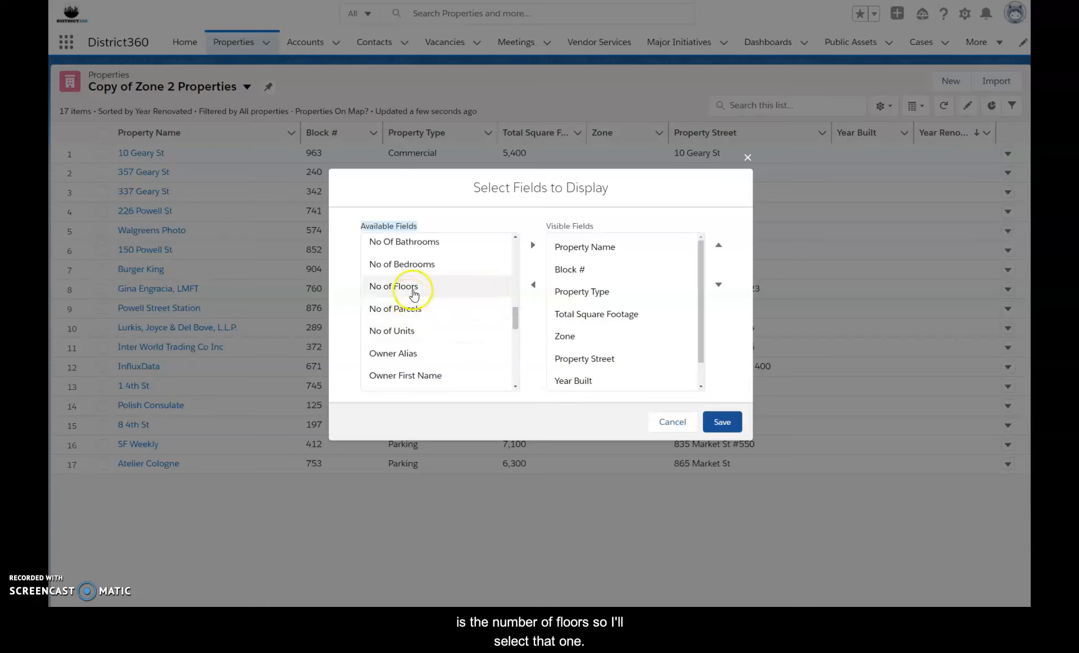
left_click(481, 287)
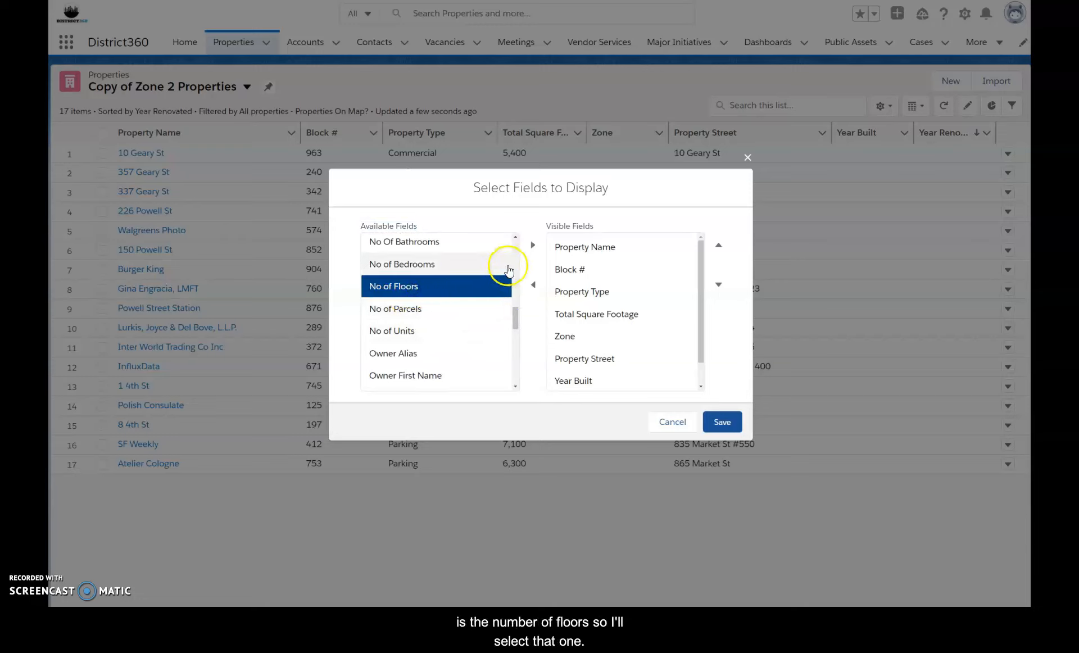
left_click(532, 245)
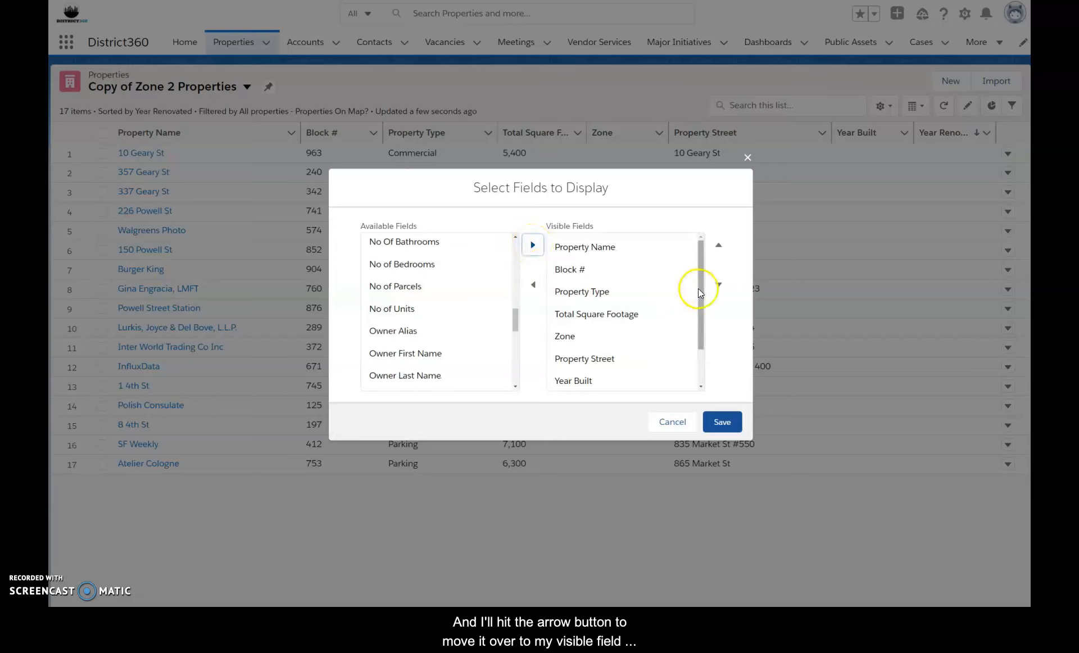
Remove the Zone and Year Renovated fields from the list view's visible fields.
left_click_drag(699, 289, 703, 265)
left_click_drag(517, 224, 615, 229)
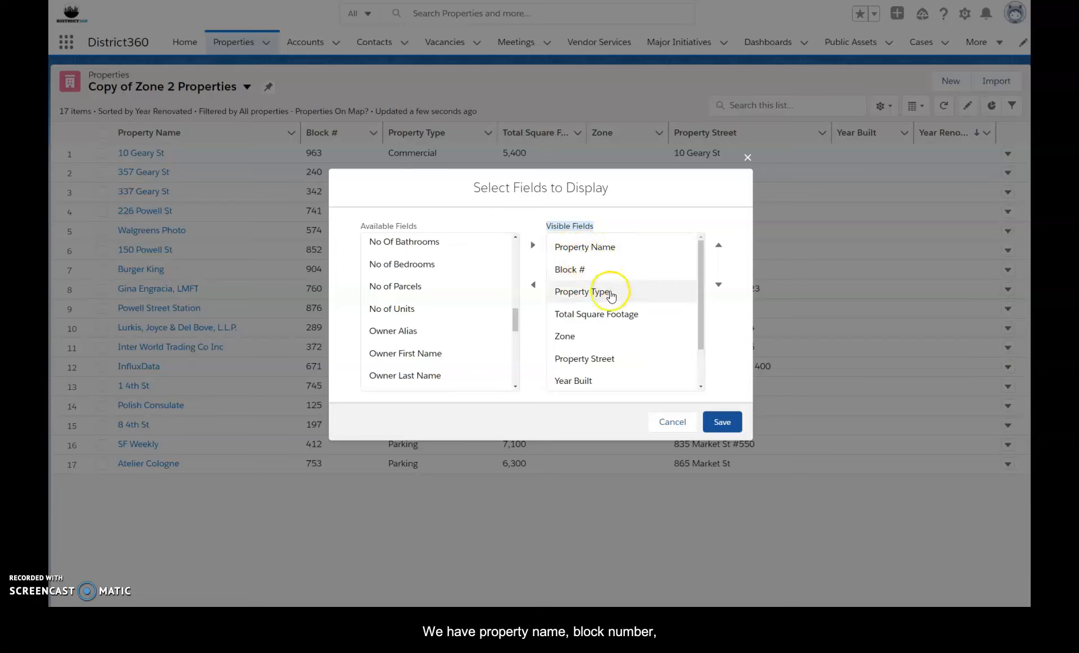
left_click(601, 338)
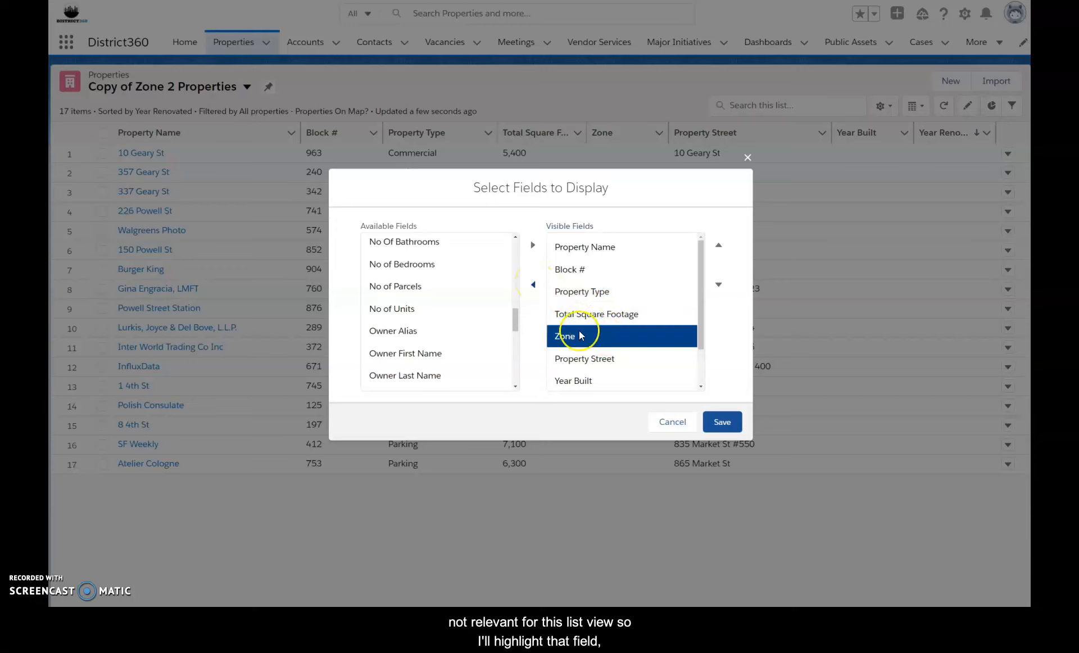
left_click(534, 285)
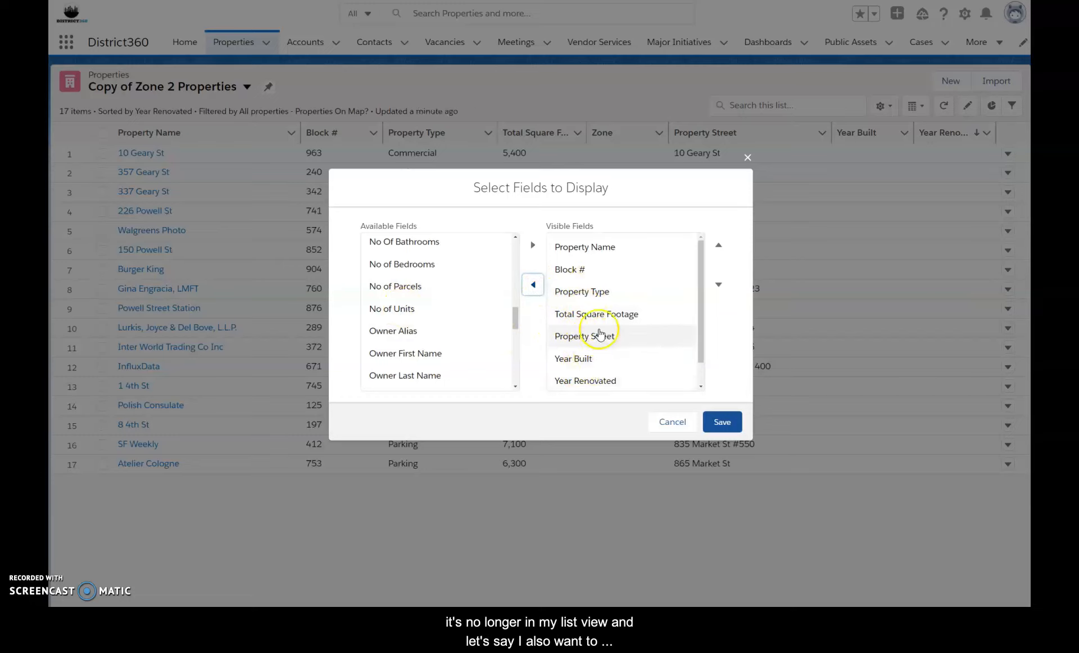
scroll(596, 326, "down", 1)
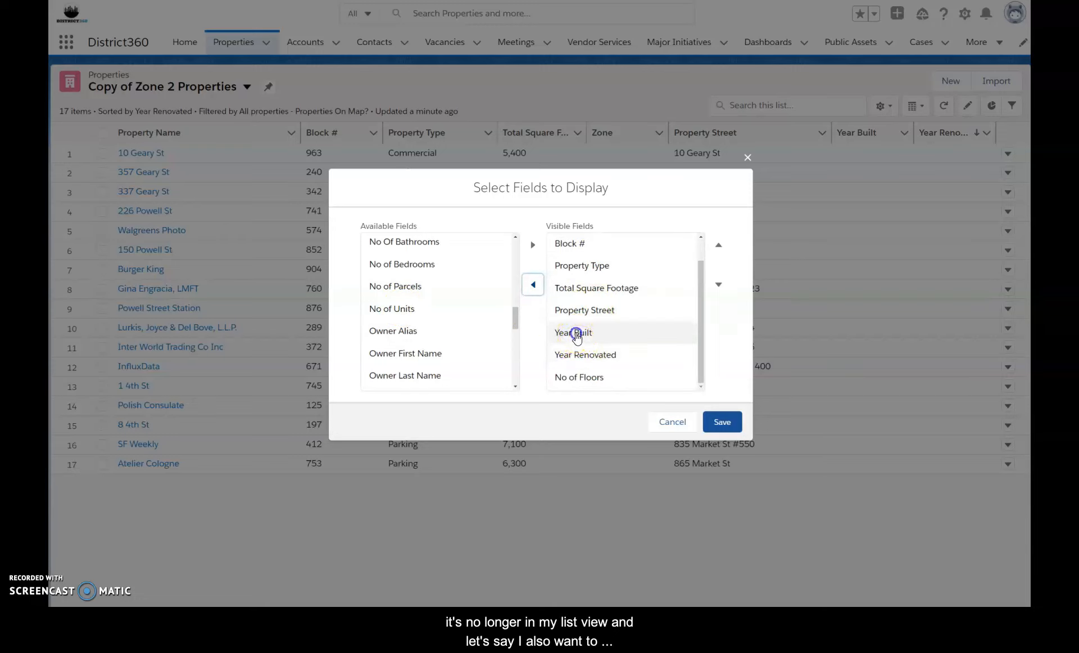
left_click(578, 334)
left_click(581, 355)
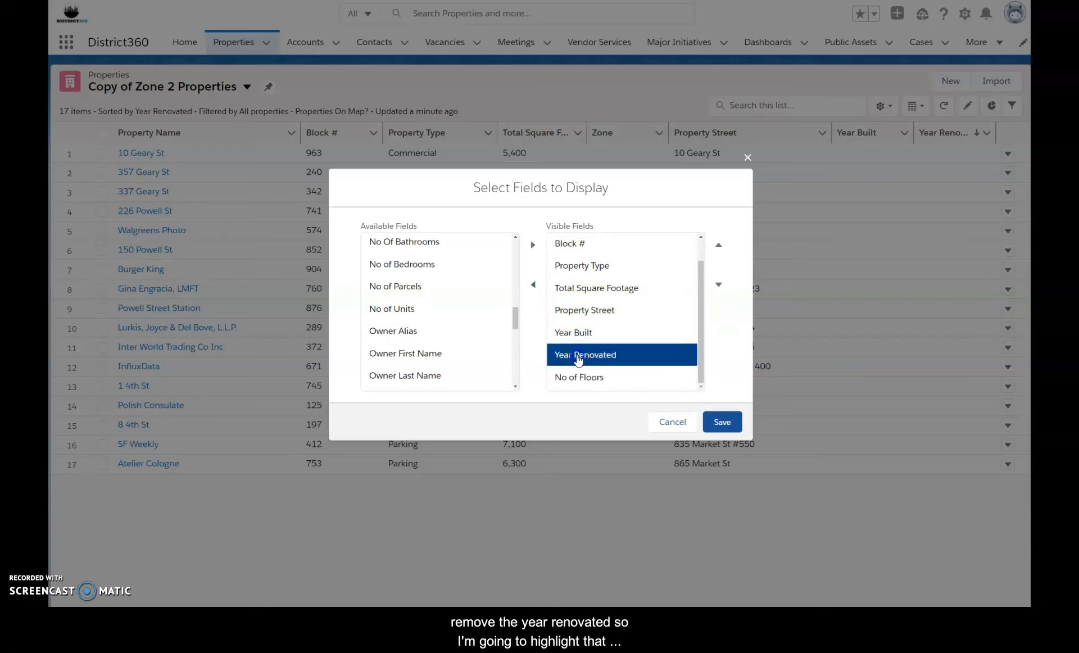
left_click(533, 285)
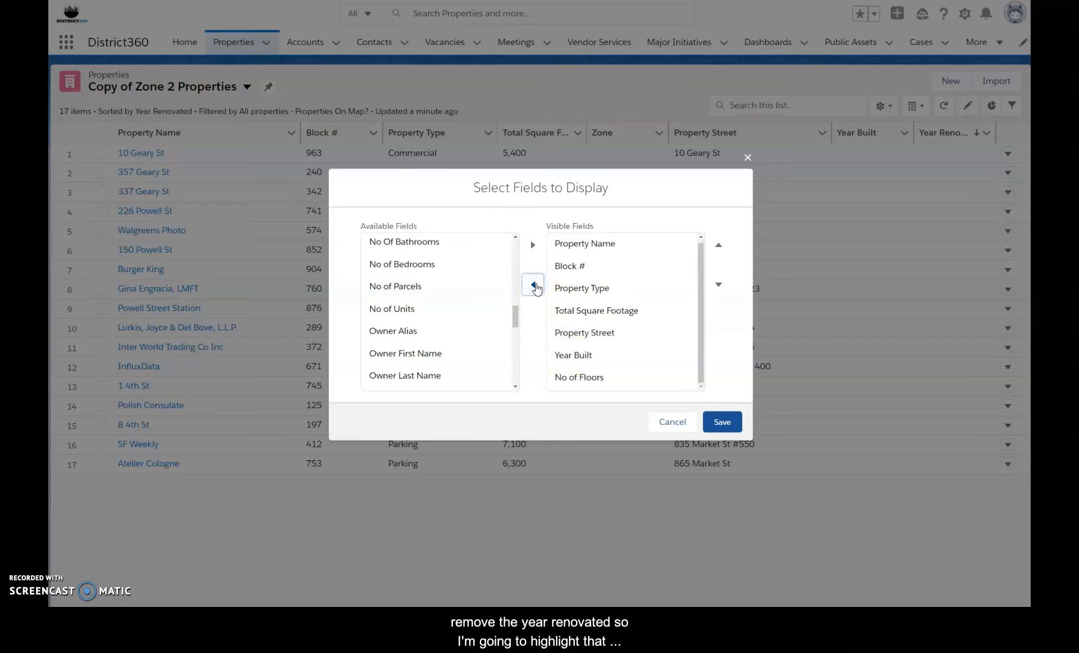
Move No of Floors directly below Property Name in the visible field order and save the field selection.
left_click(576, 385)
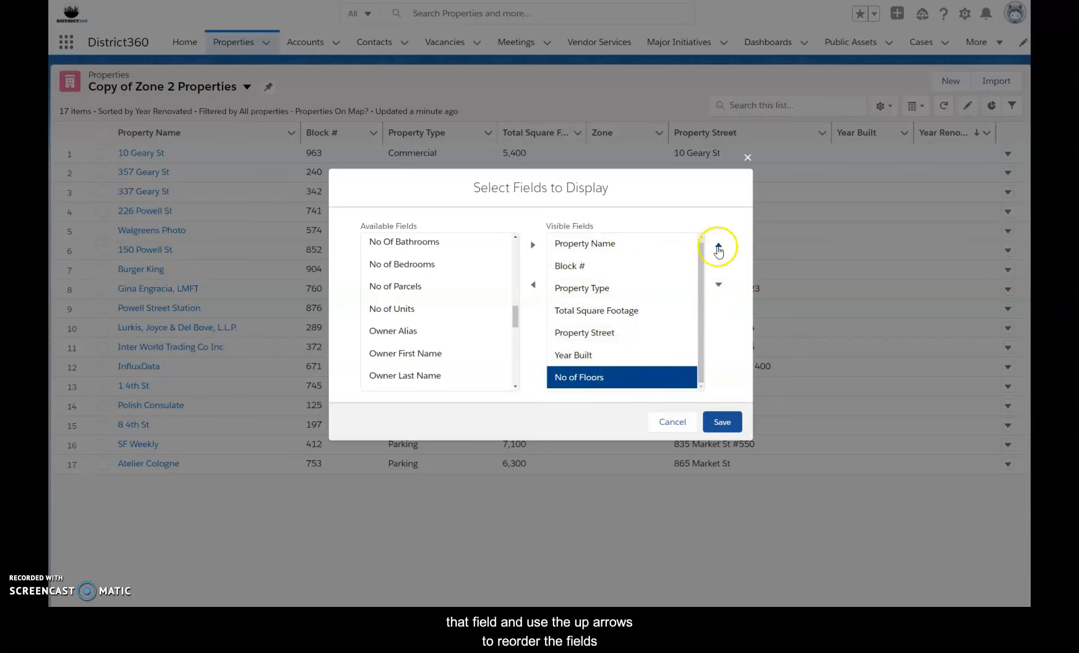
left_click(718, 247)
left_click(718, 247)
left_click(718, 247)
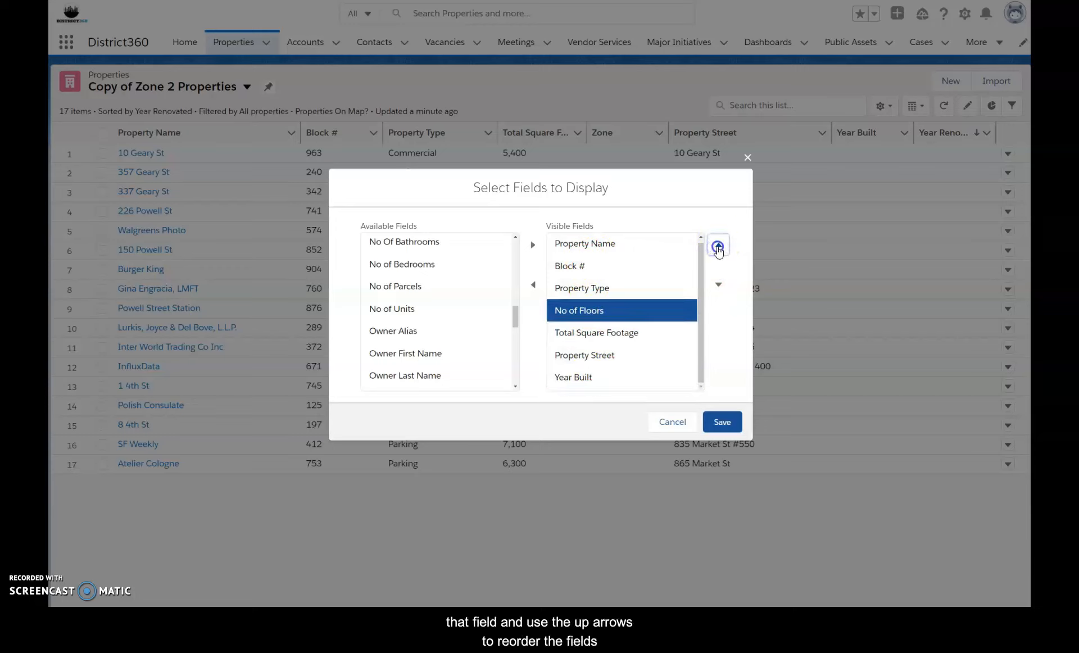
left_click(718, 247)
left_click(718, 248)
left_click_drag(615, 265, 596, 252)
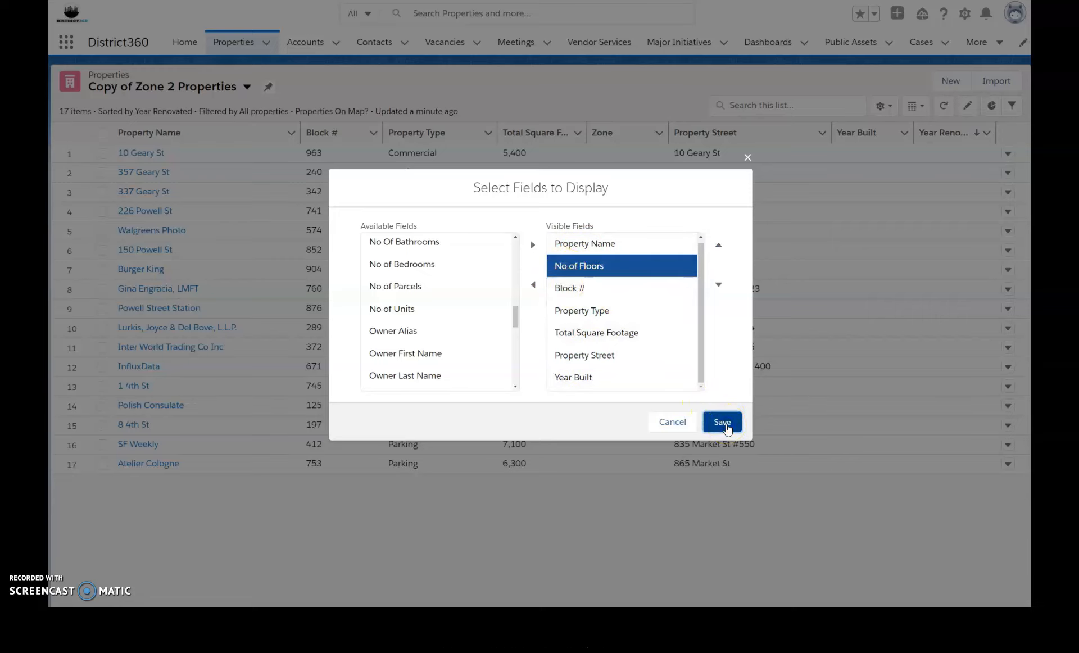
left_click(728, 428)
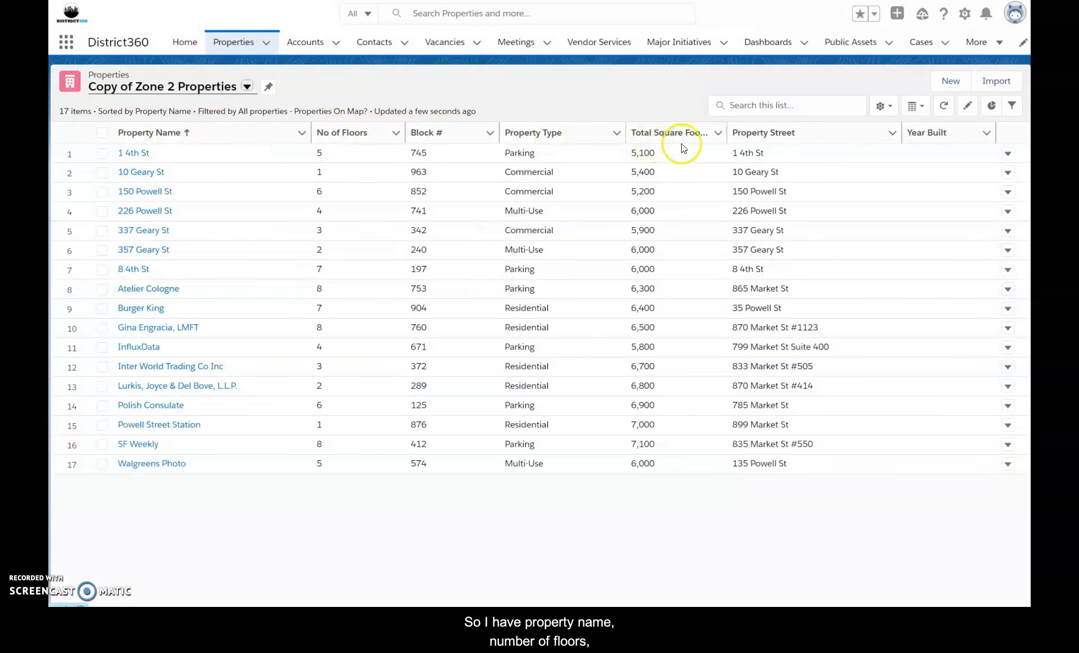
Sort the cloned properties list by No of Floors in descending order.
left_click(373, 134)
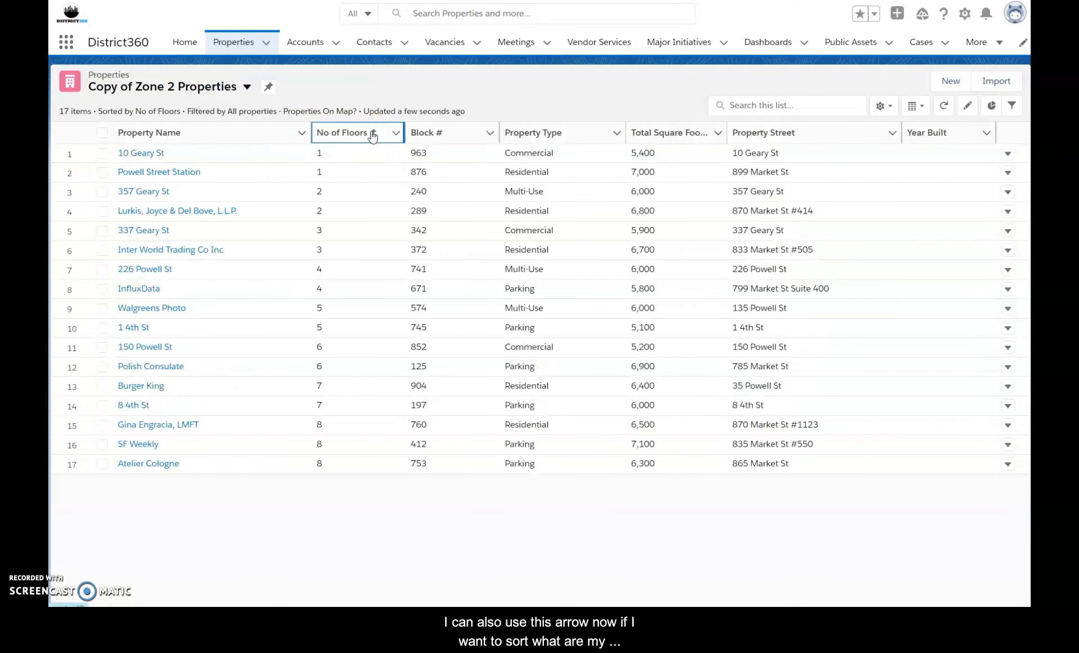
left_click(376, 133)
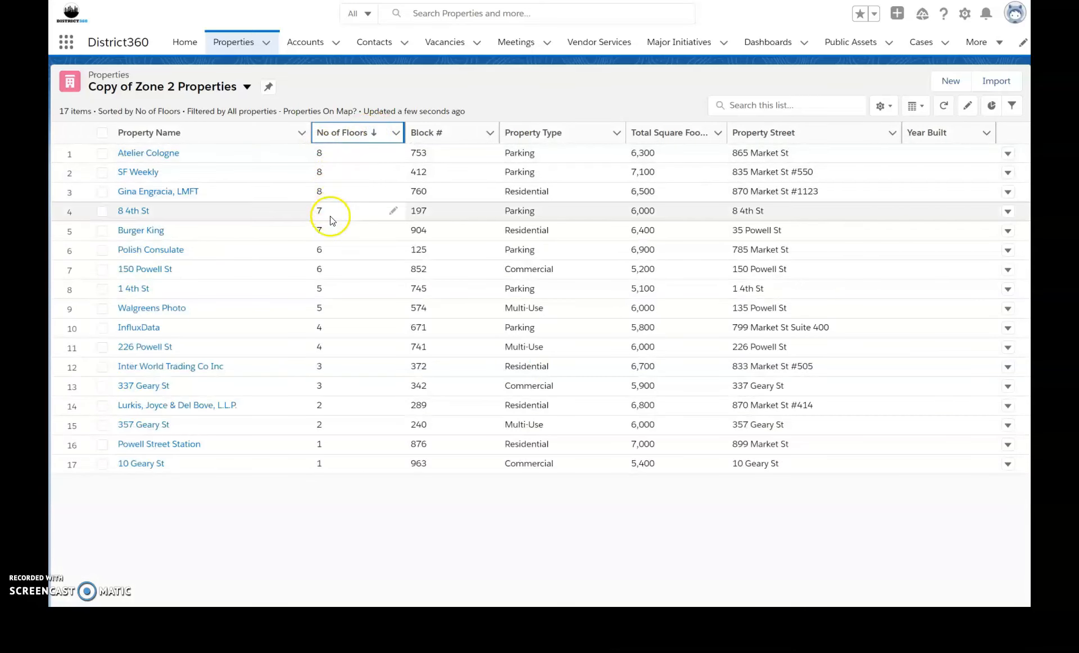
Switch to the Accounts object and display the filters of the Retail Accounts list view.
left_click(311, 45)
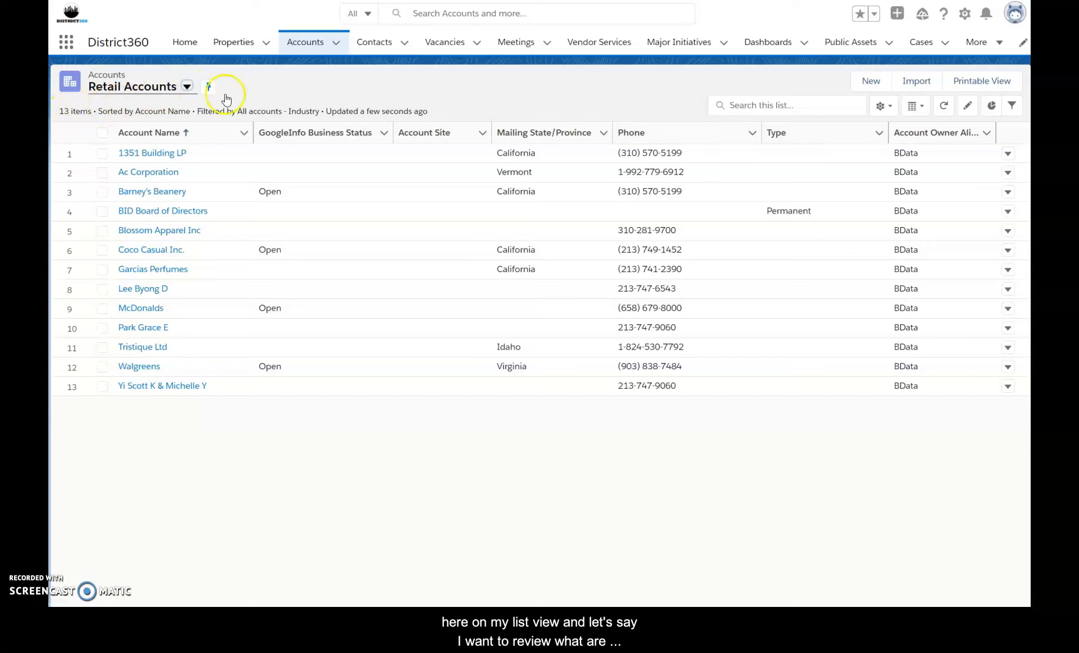
left_click(1012, 107)
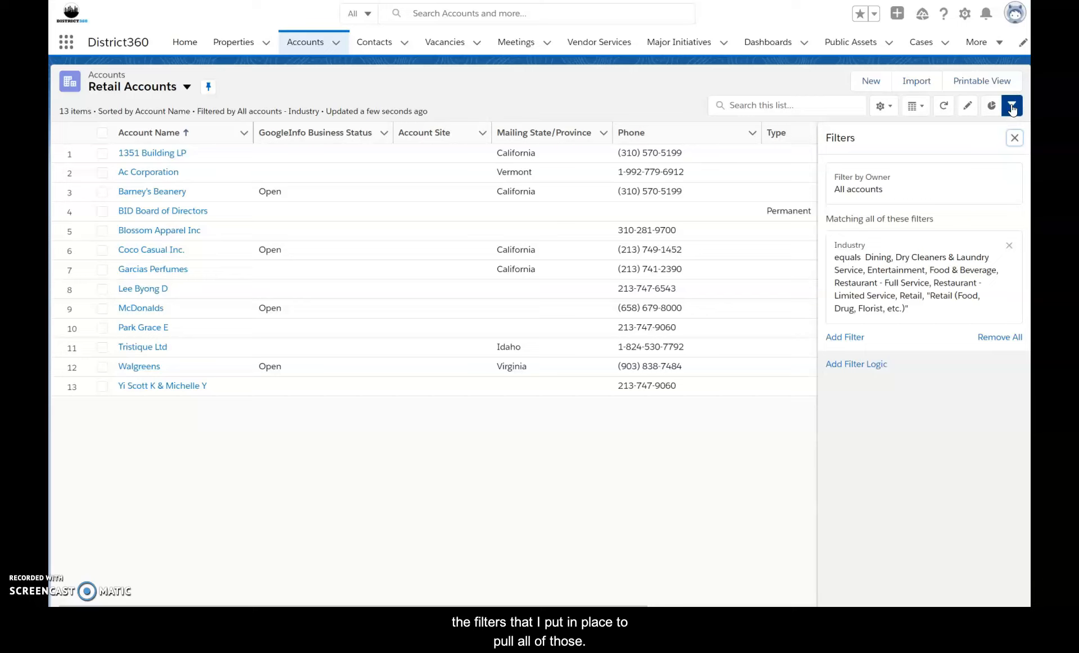
Review the owner filter of the Retail Accounts list and the operator options of its Industry filter.
left_click(856, 192)
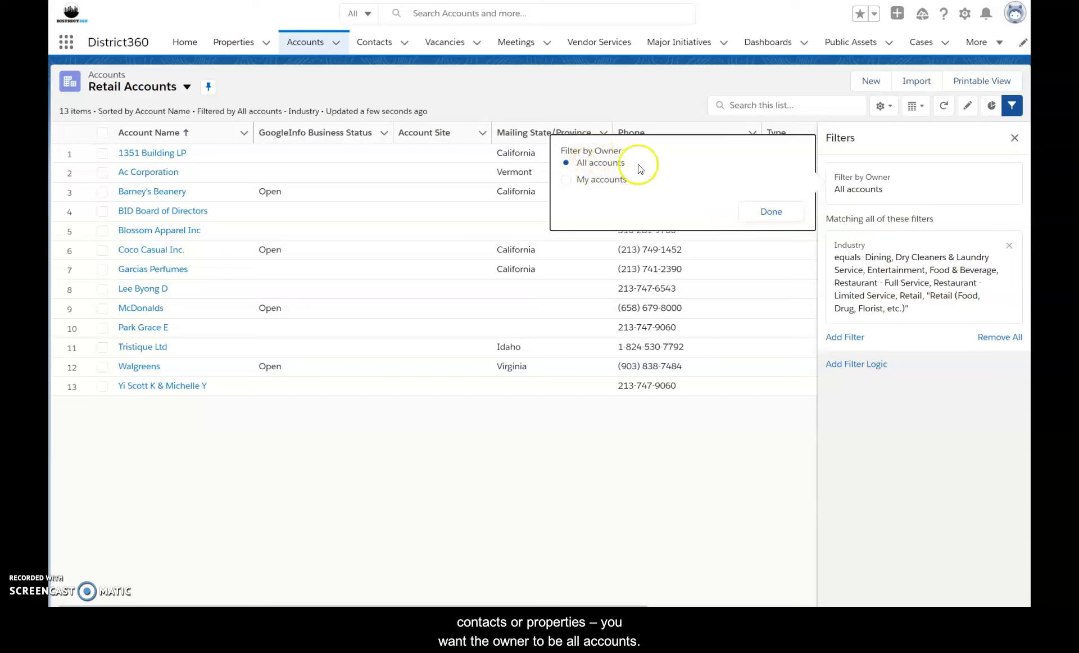
left_click(754, 211)
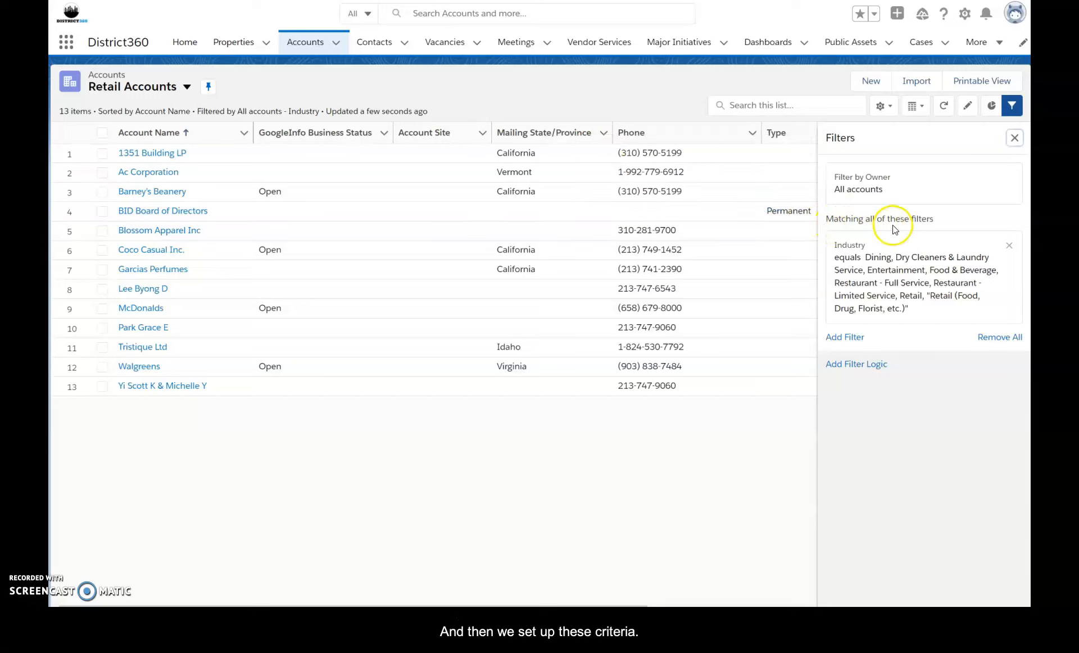
left_click(876, 253)
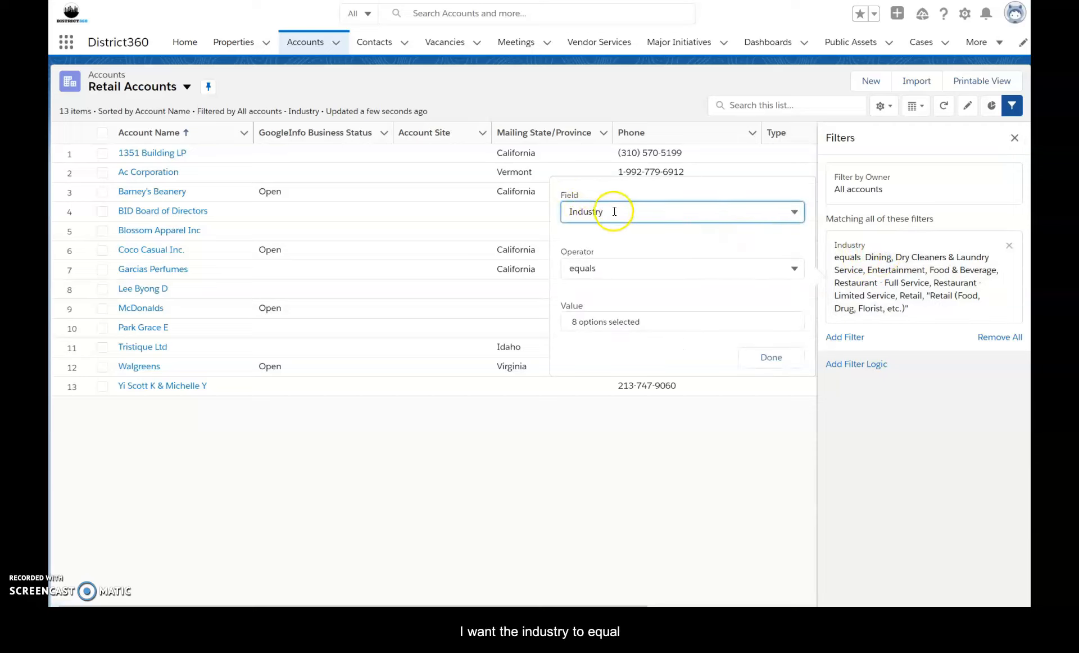
left_click(609, 261)
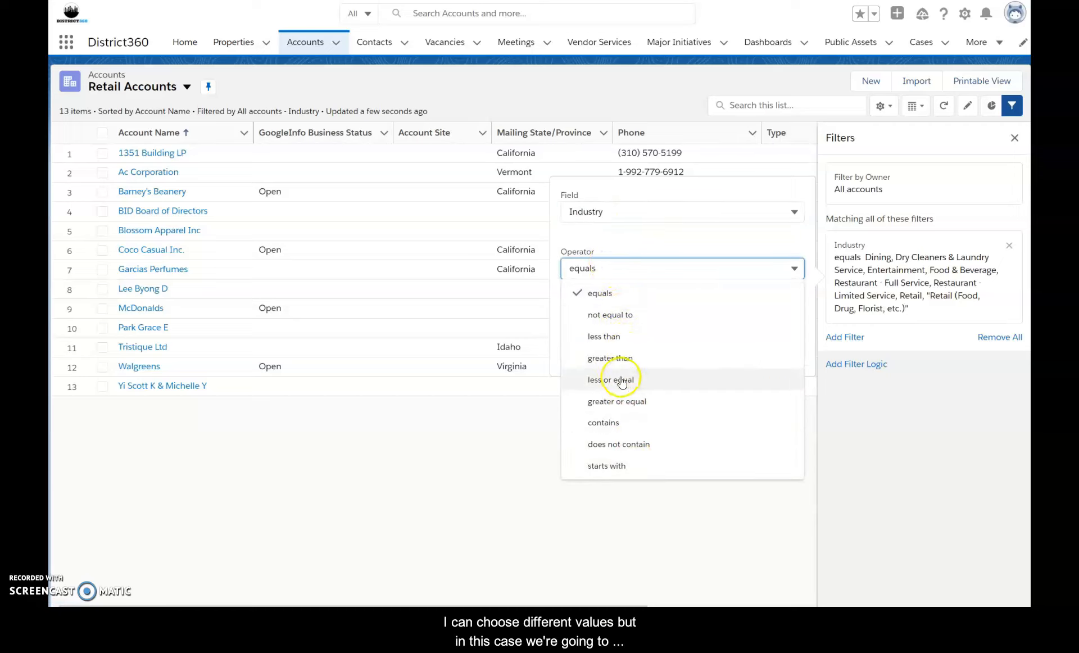
left_click(605, 296)
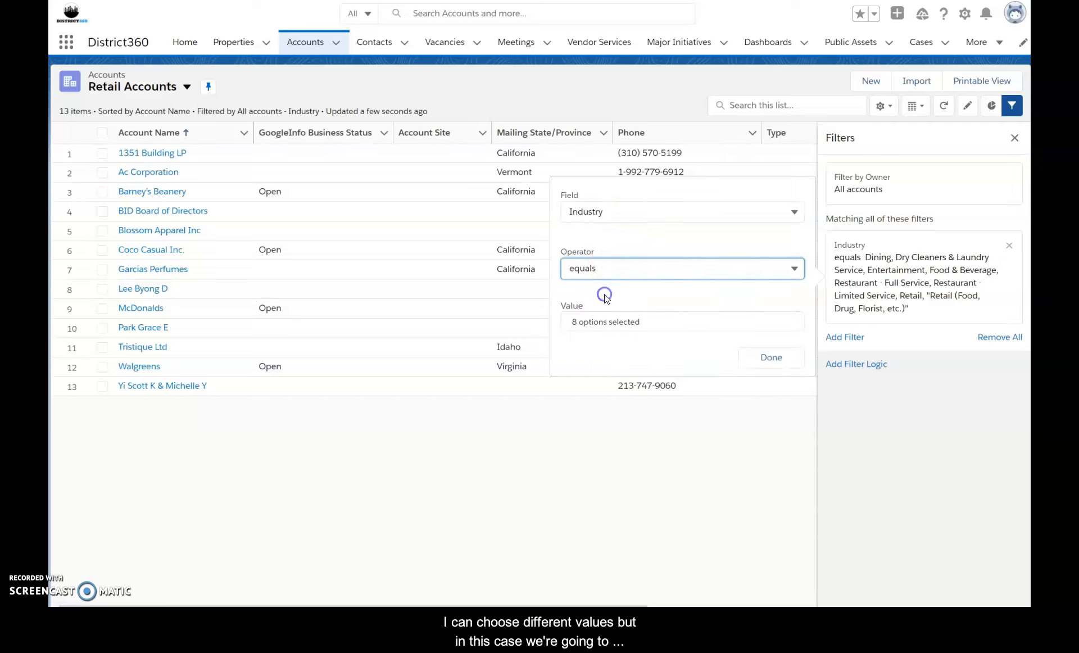
Examine the complete list of industry values to check which are selected in the Industry filter, and close the filters.
left_click(657, 321)
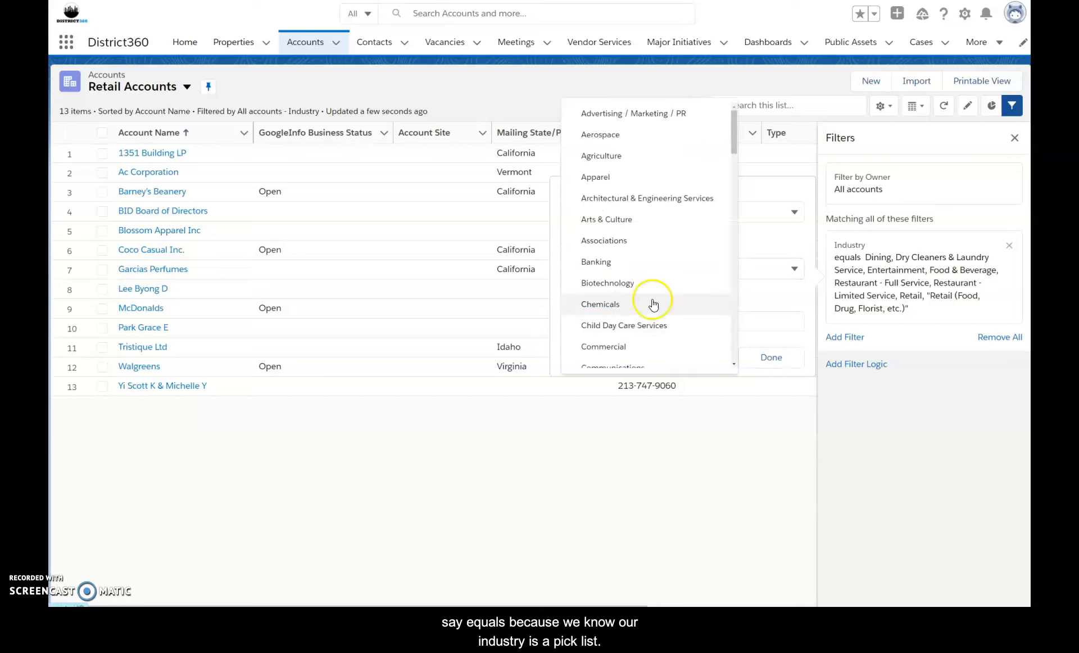
scroll(651, 194, "down", 4)
scroll(651, 219, "down", 2)
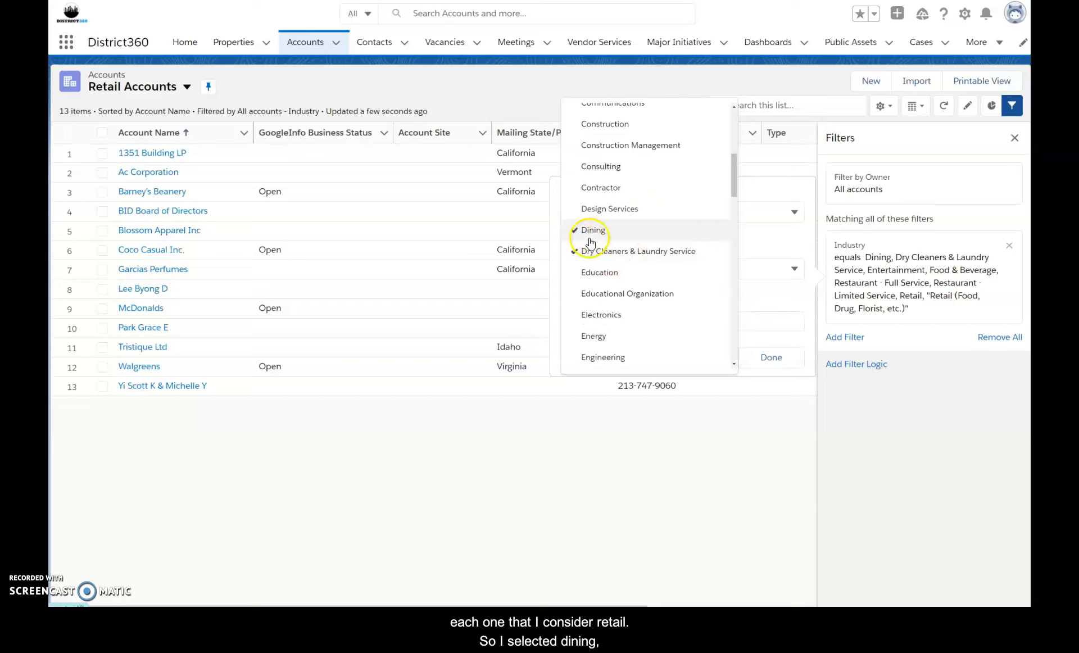
scroll(629, 250, "down", 5)
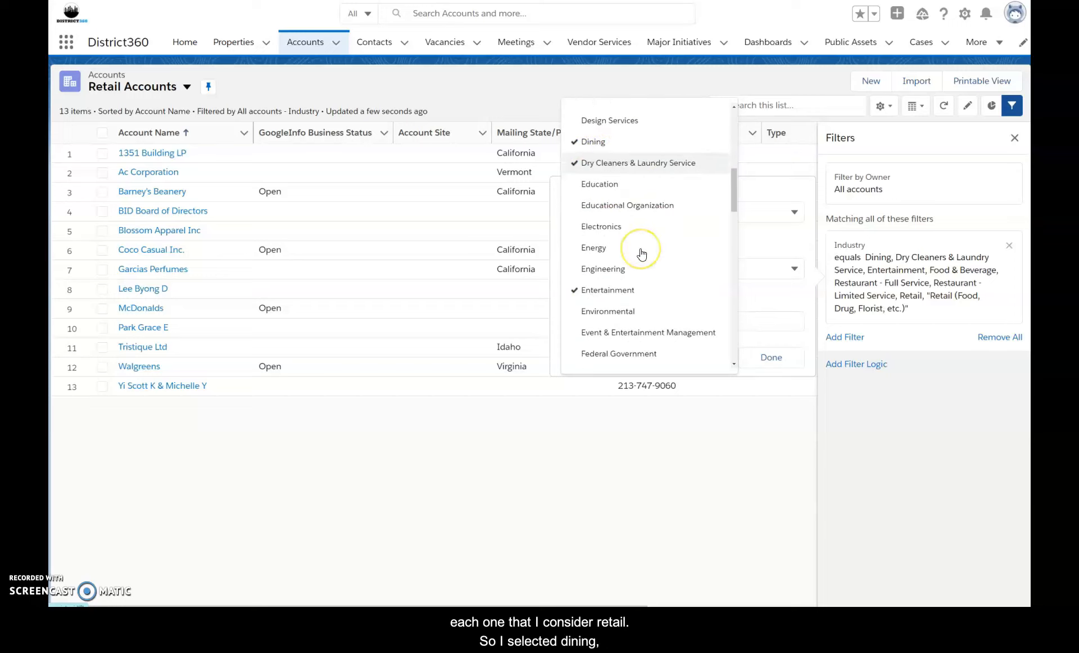
scroll(640, 258, "down", 5)
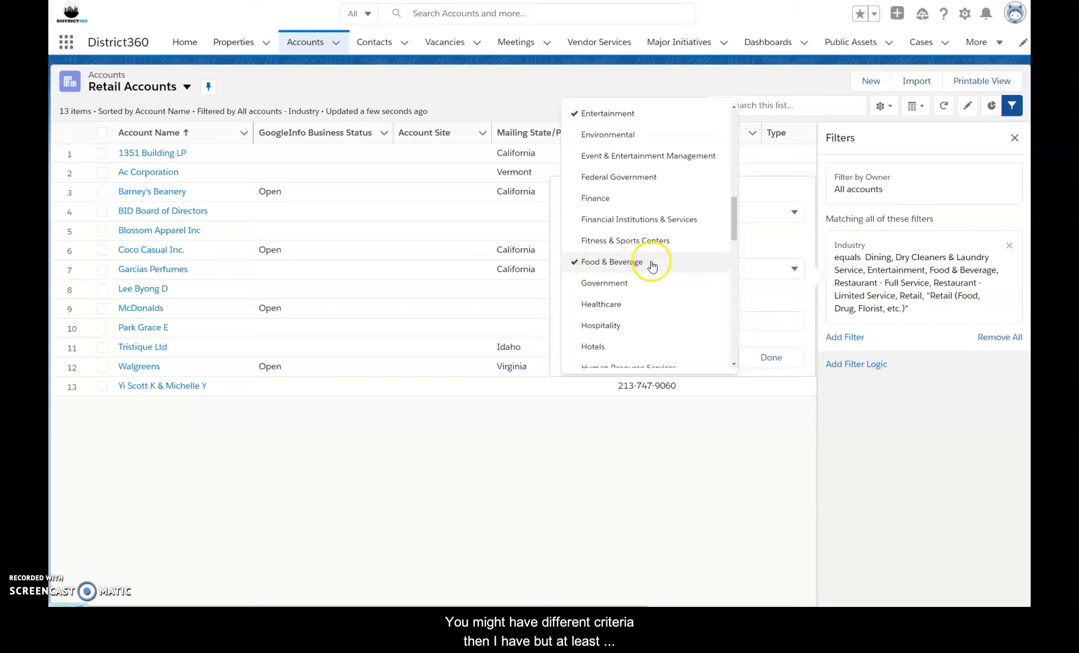
scroll(617, 272, "down", 6)
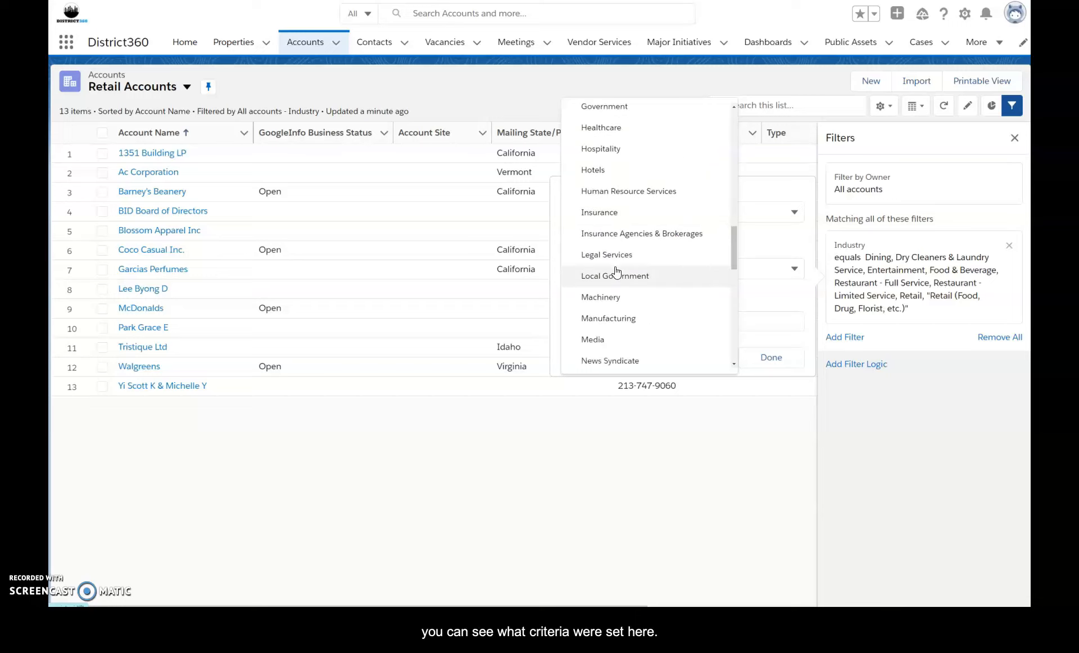
scroll(617, 272, "down", 7)
scroll(617, 271, "down", 4)
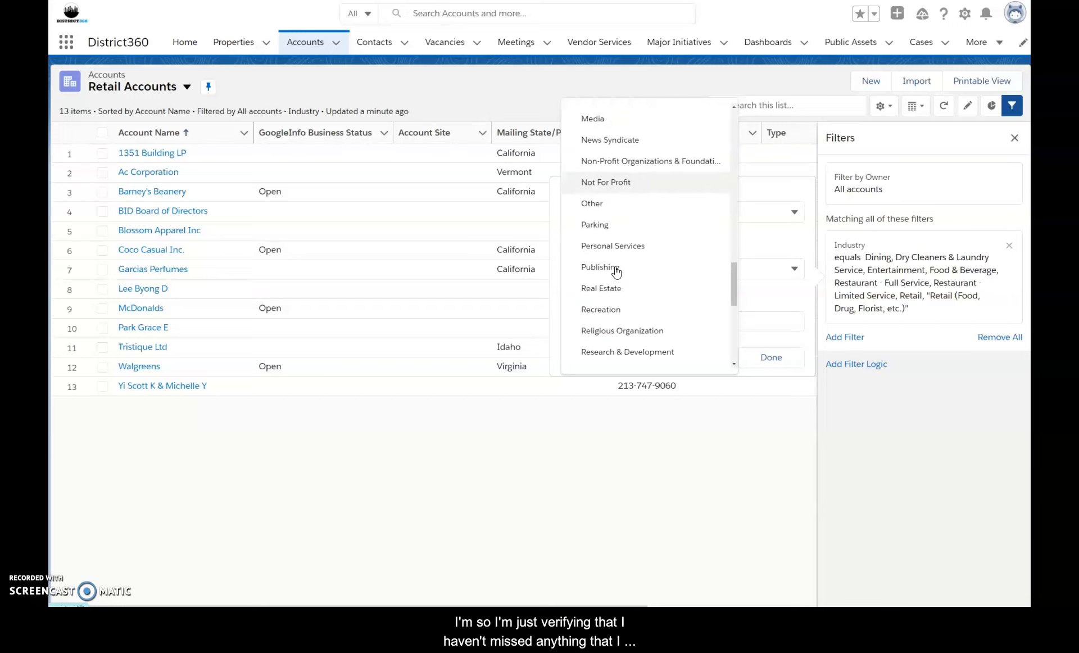
scroll(617, 271, "down", 3)
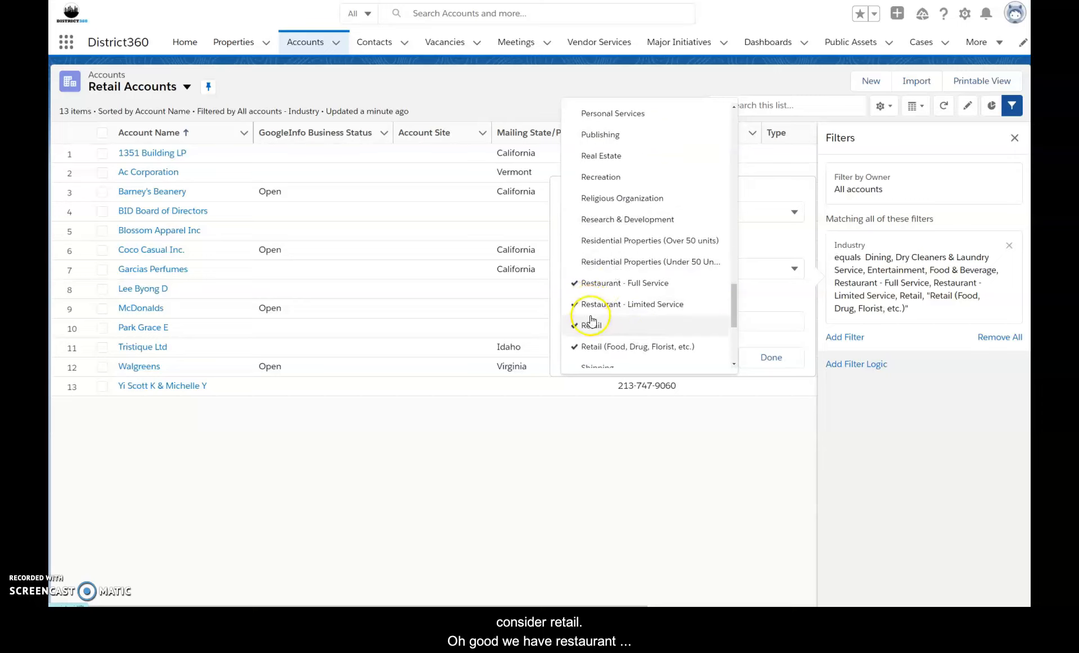
scroll(622, 319, "down", 3)
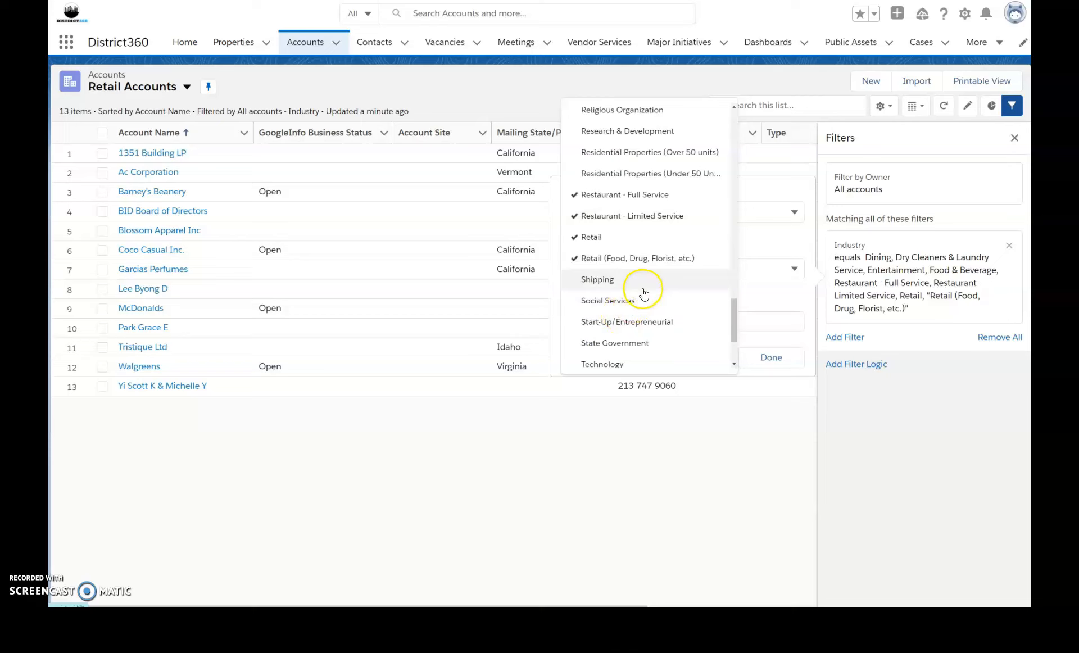
scroll(641, 292, "down", 4)
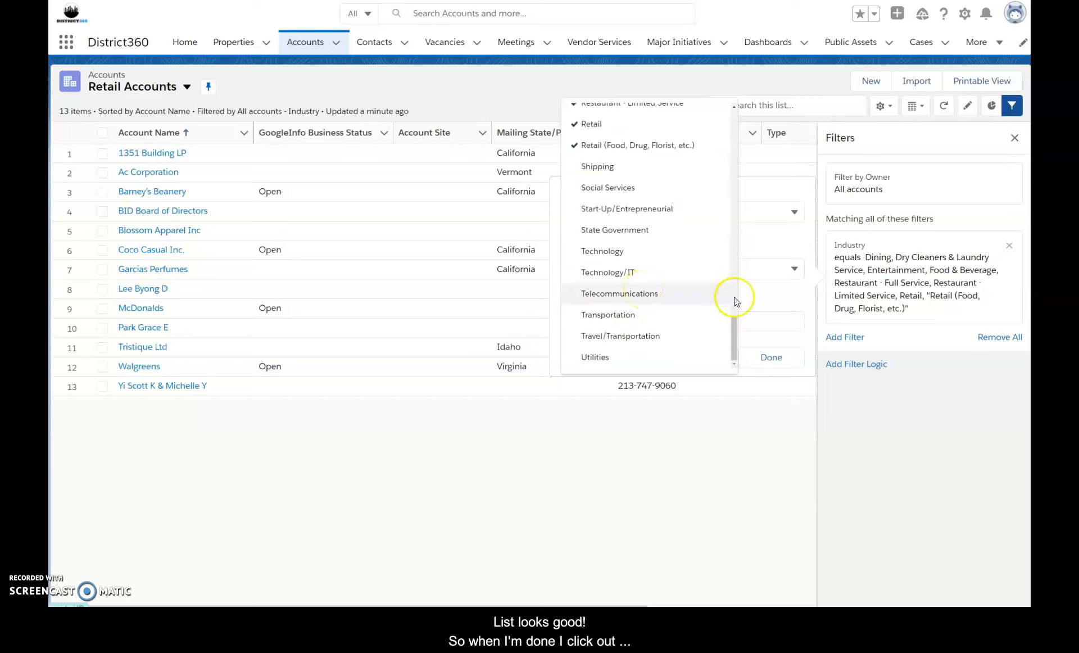
left_click(795, 341)
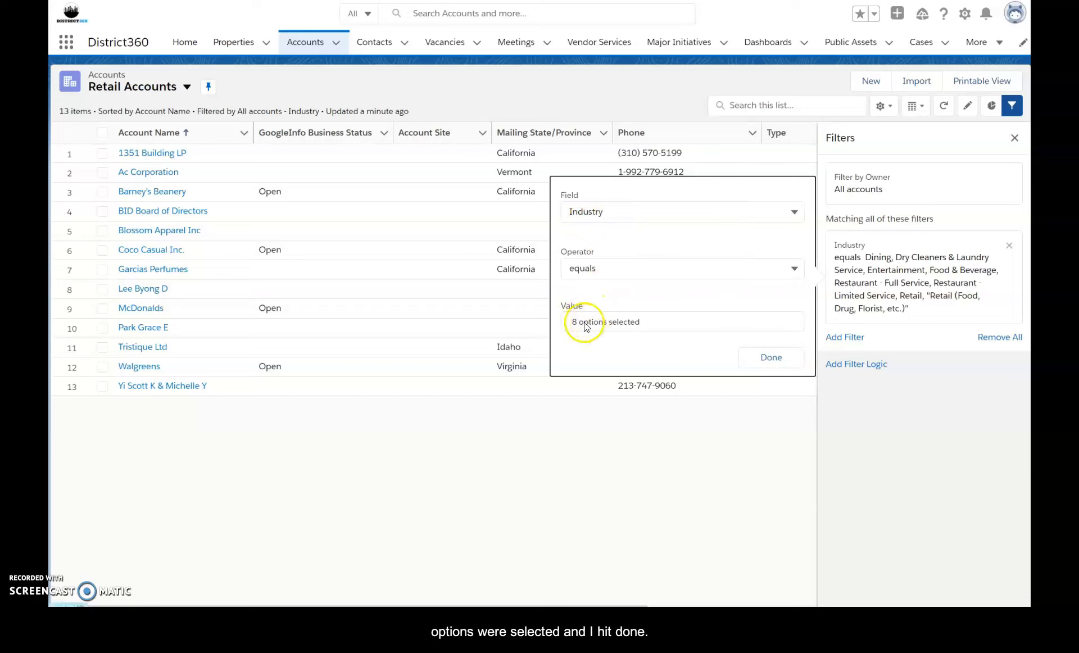
left_click(766, 360)
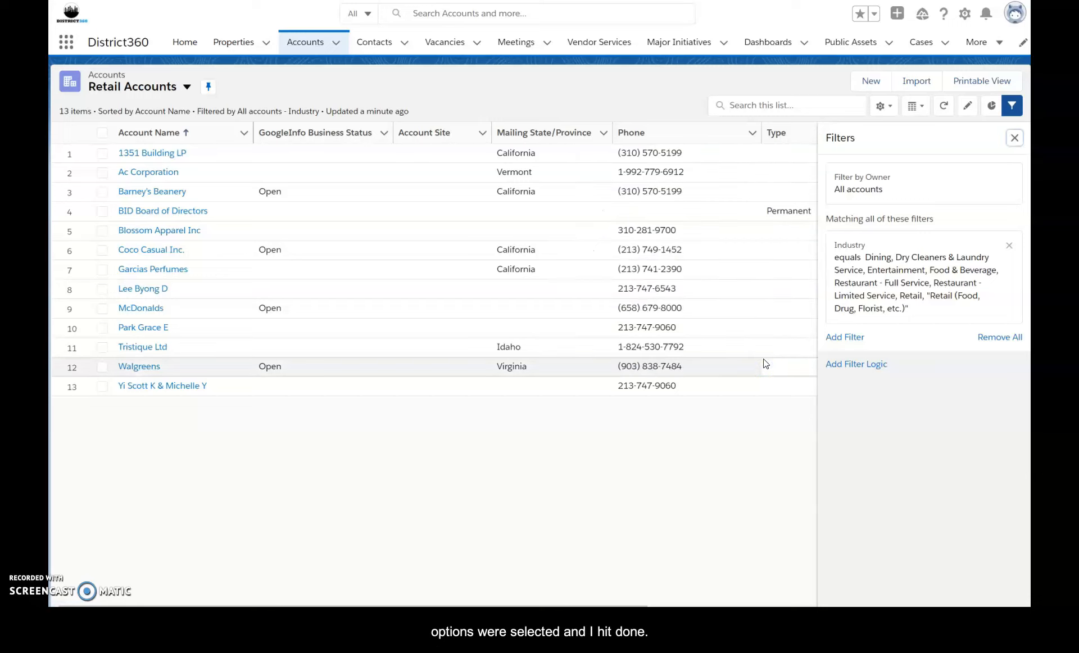
left_click(1012, 105)
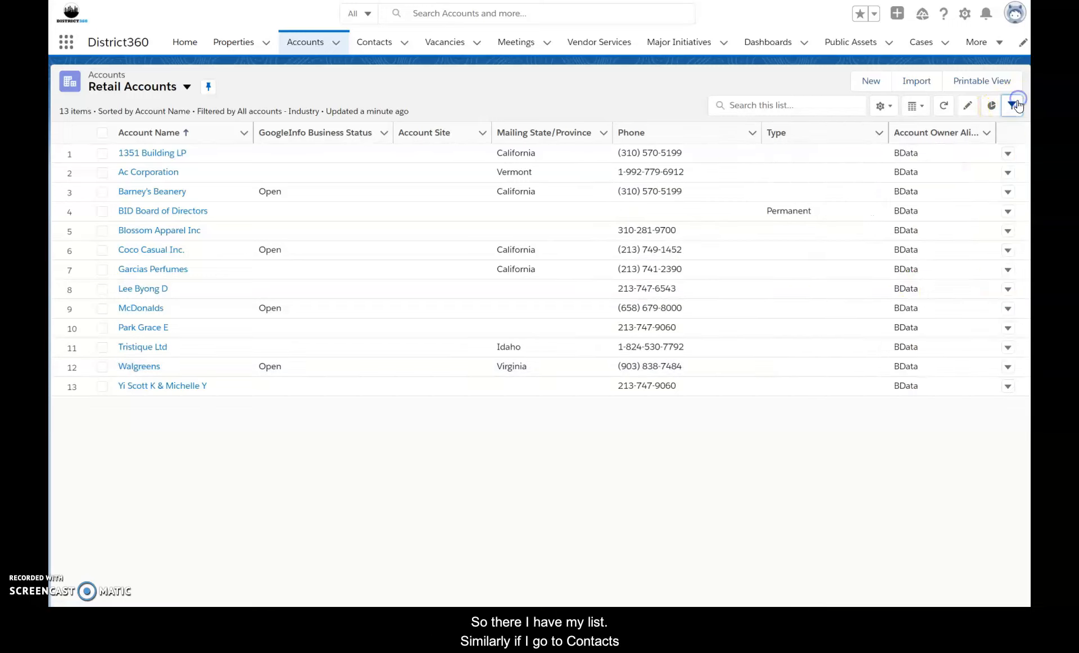
Switch to the Contacts object and open the Safety Alliance list view.
left_click(371, 44)
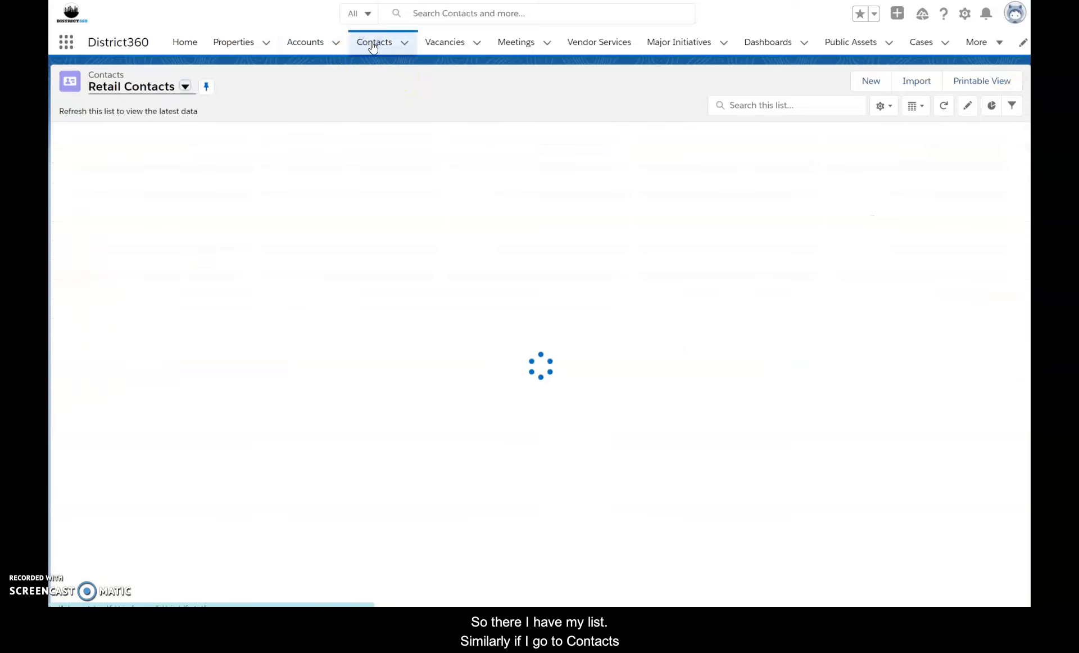
left_click(185, 87)
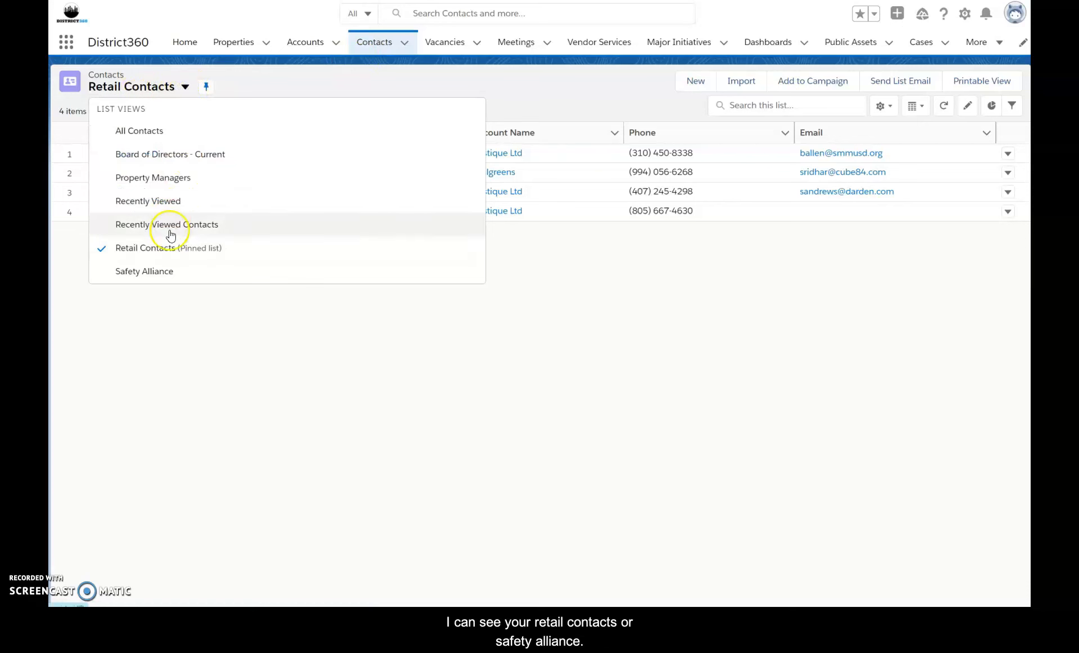
left_click(167, 274)
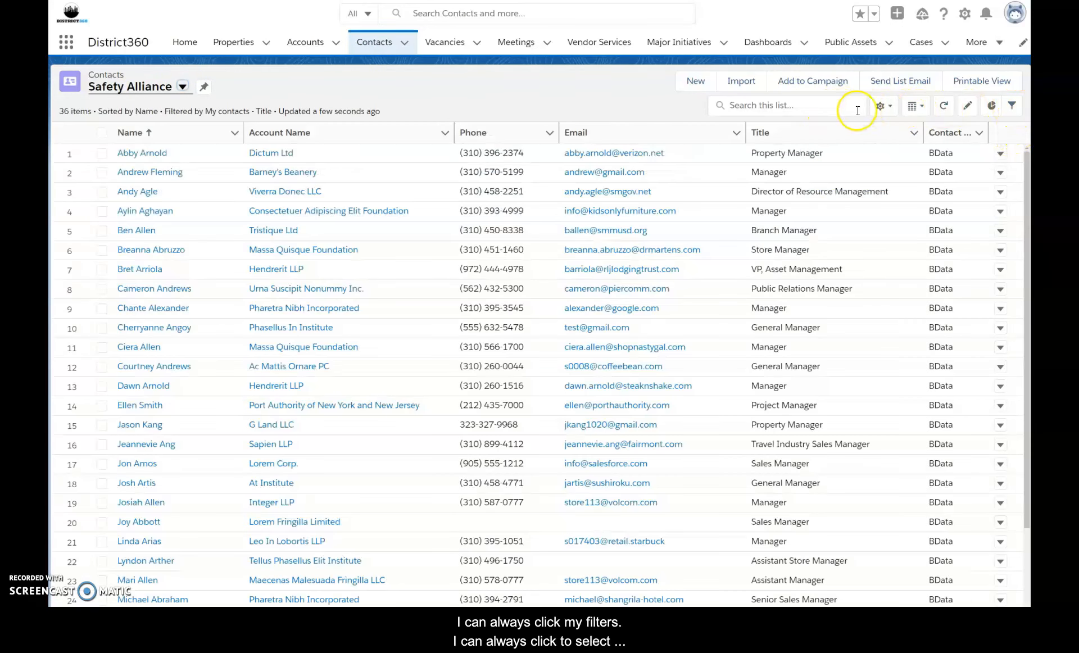
Remove Contact Owner Alias from the visible fields of the Safety Alliance list view.
left_click(881, 110)
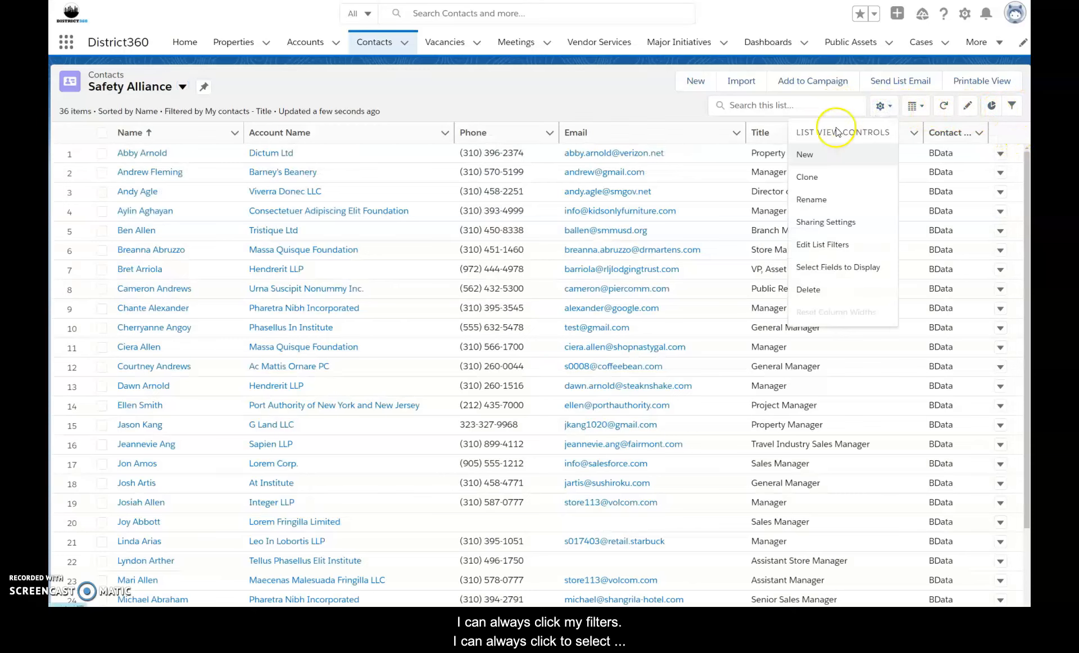
left_click(826, 269)
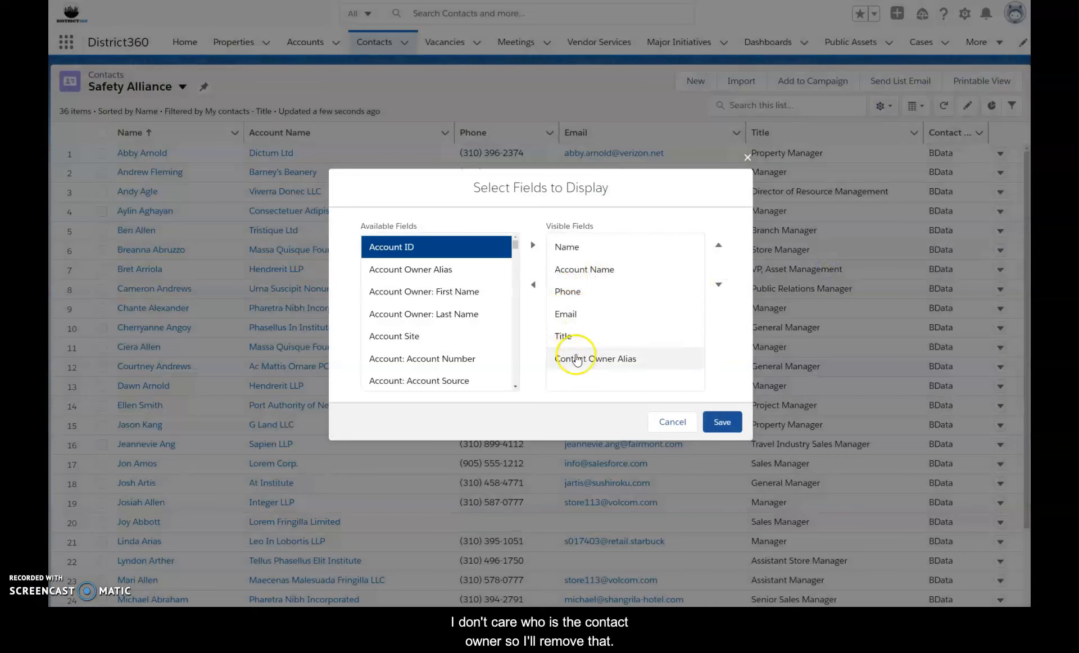
left_click(577, 360)
left_click(536, 287)
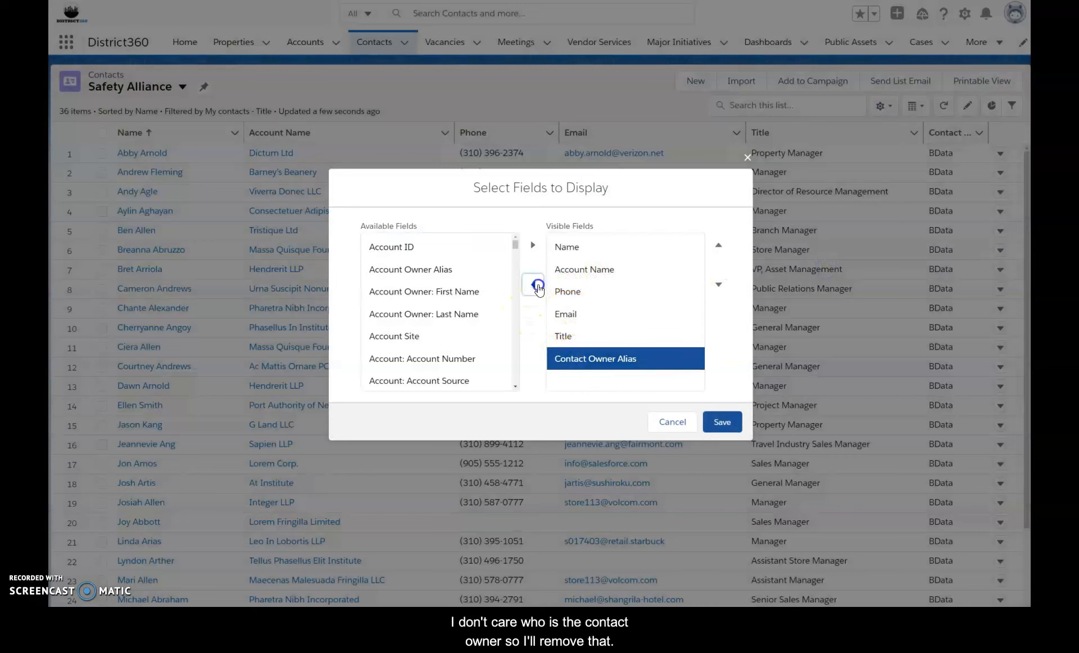
Move Title directly below Name in the visible field order and save the Safety Alliance field selection.
left_click(590, 344)
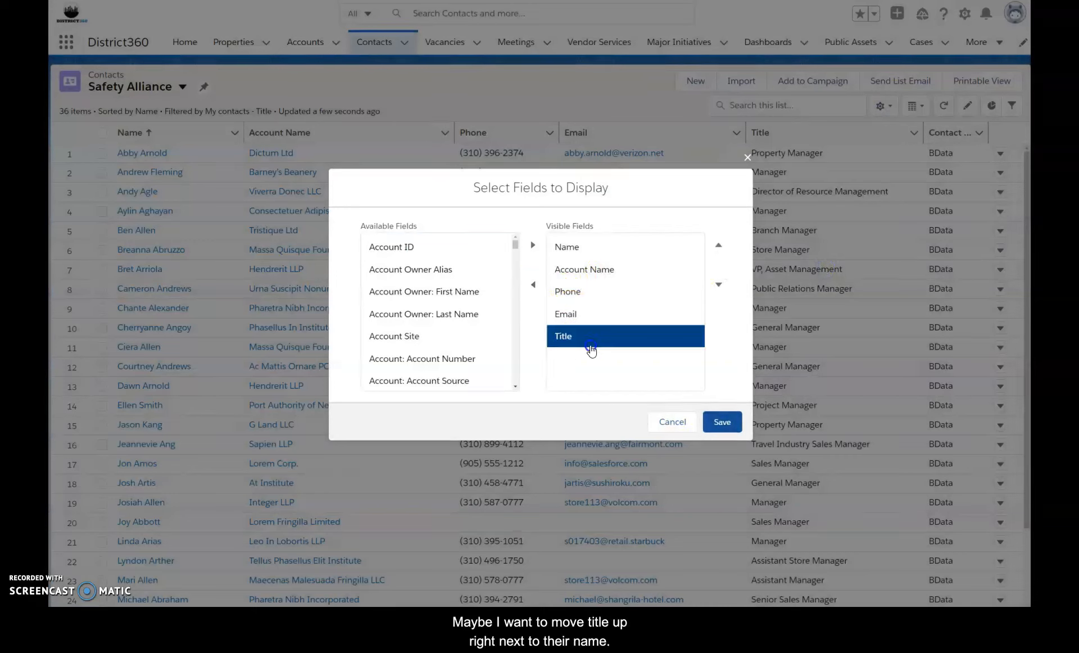
left_click(718, 245)
left_click(720, 247)
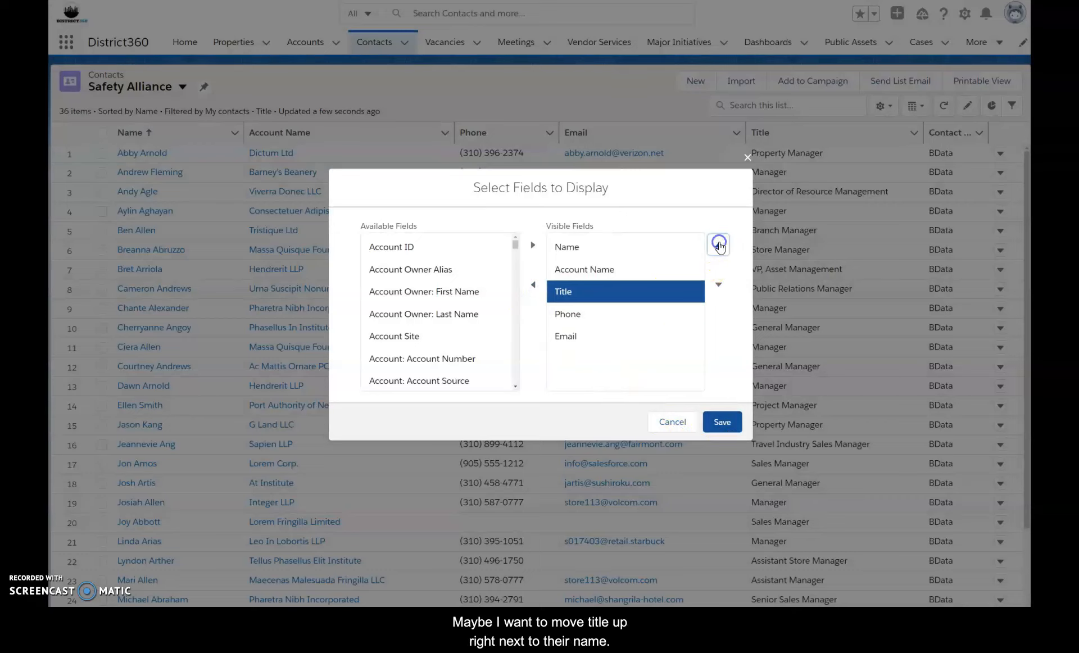
left_click(719, 247)
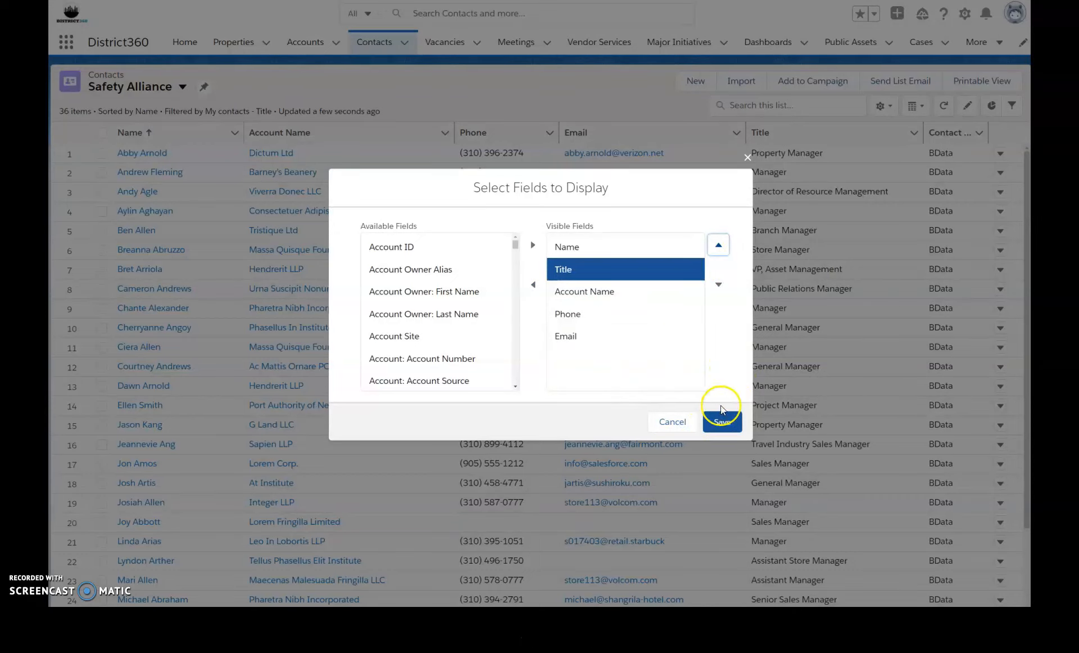
left_click(723, 421)
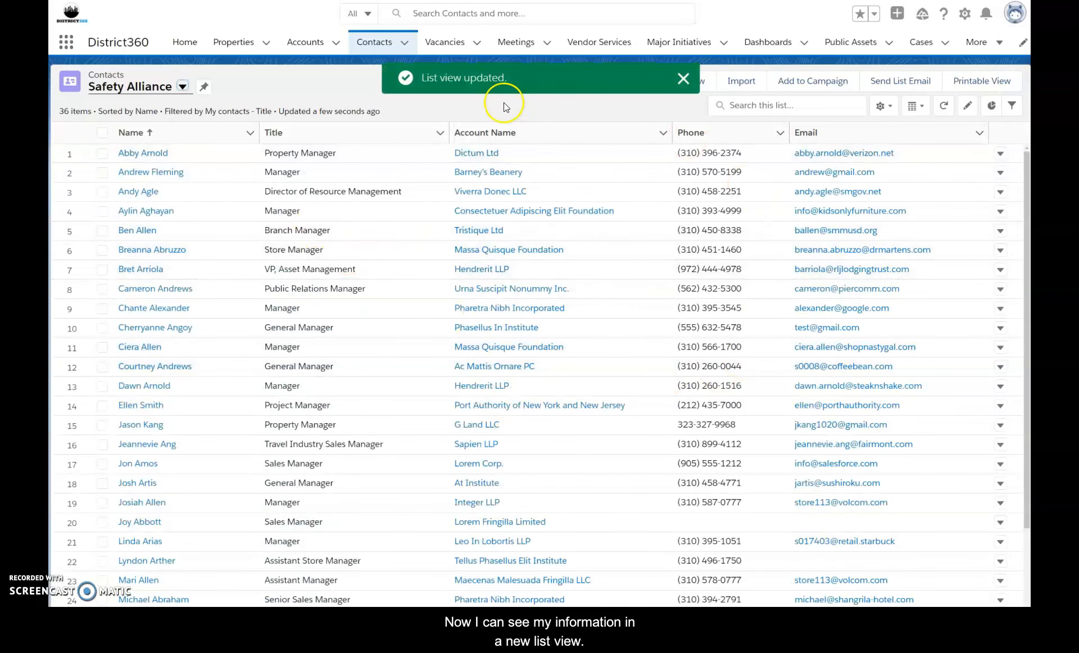
left_click(683, 82)
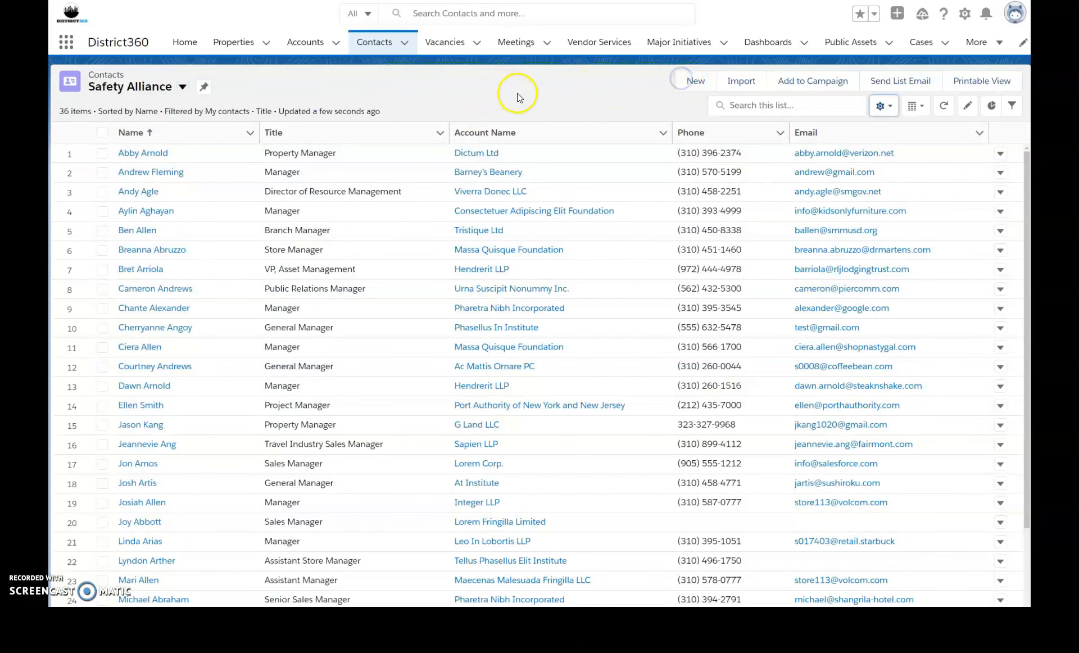